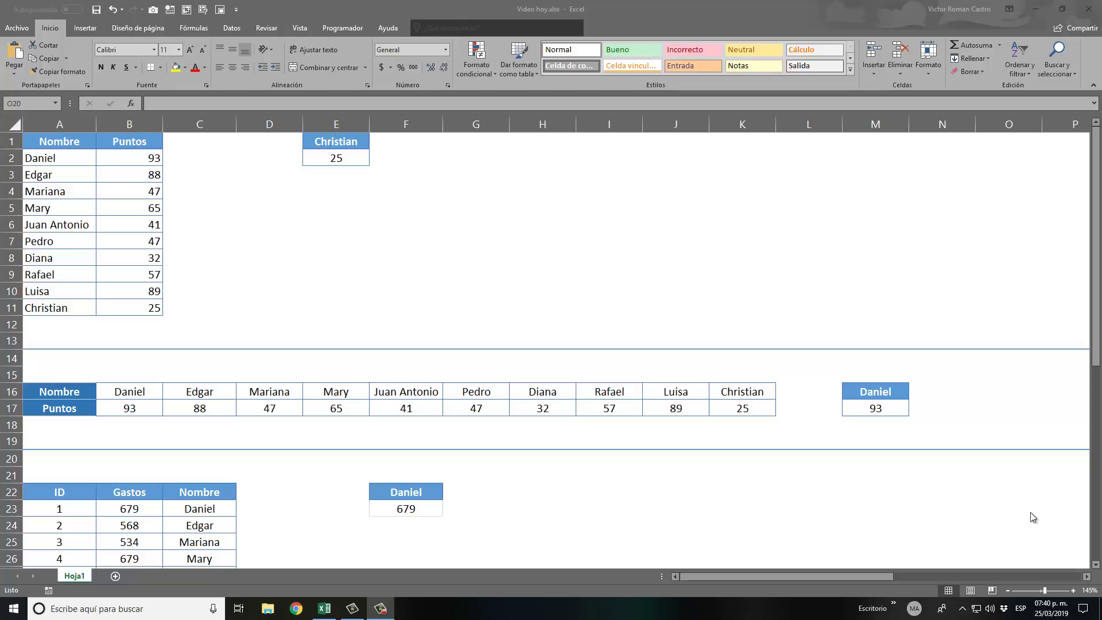
Review the lookup formulas in E2 and F23, scrolling through the sheet.
left_click(332, 157)
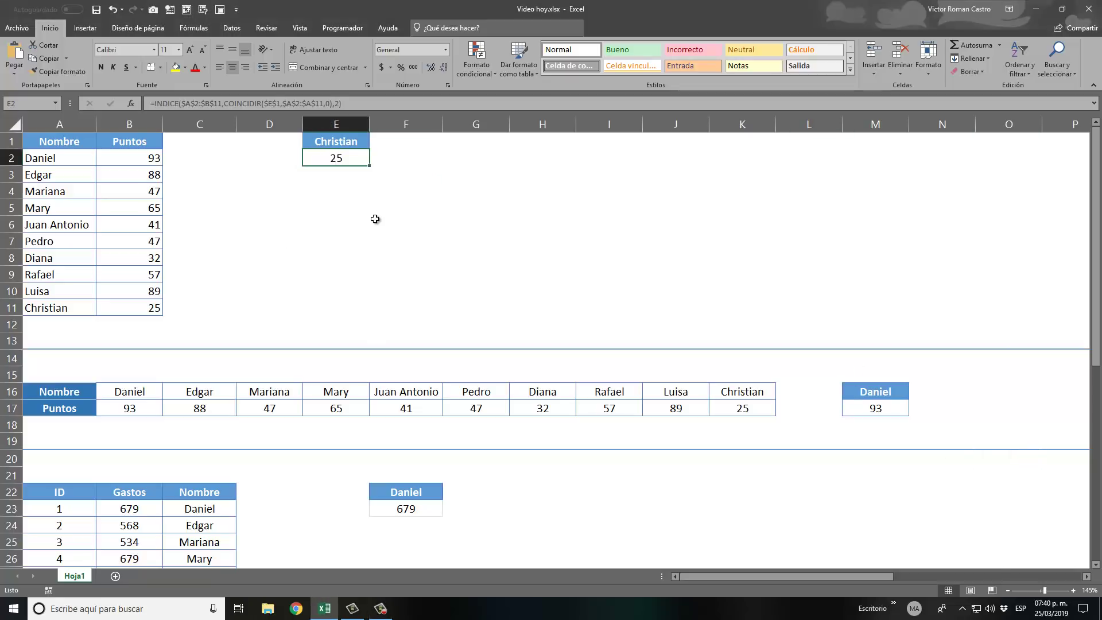
scroll(379, 241, "down", 2)
scroll(384, 250, "down", 4)
scroll(388, 254, "down", 3)
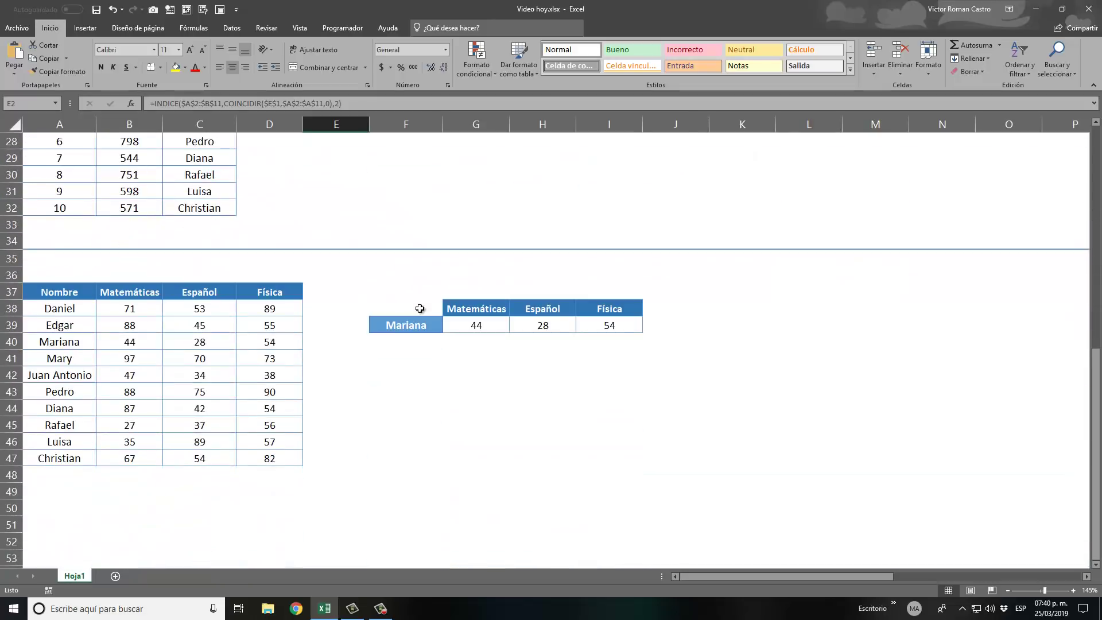
scroll(401, 344, "up", 5)
scroll(408, 344, "up", 4)
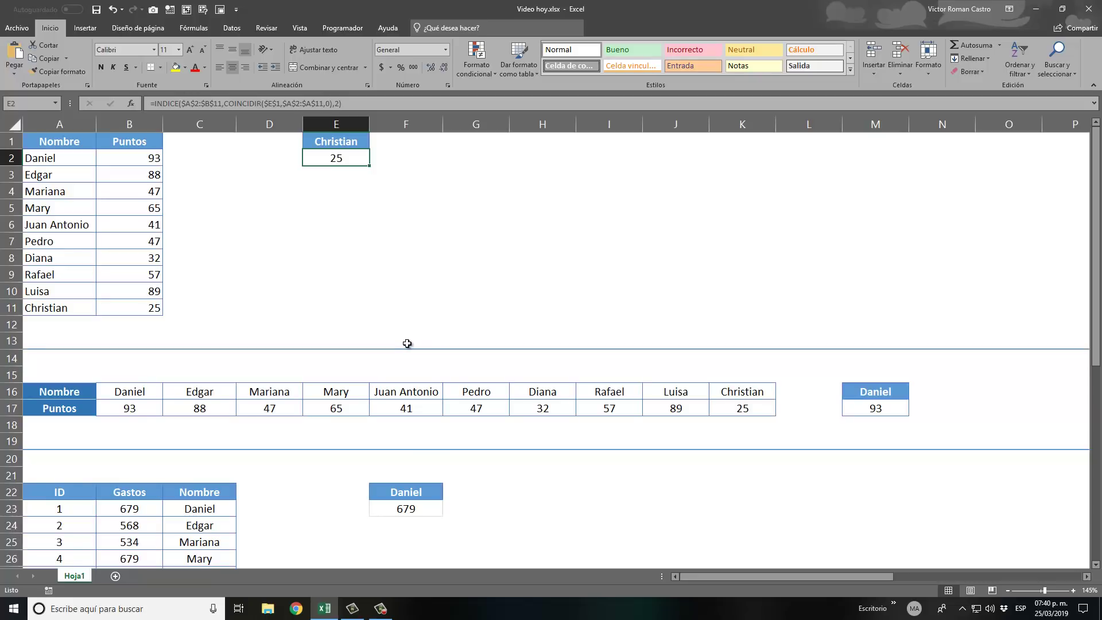
scroll(368, 304, "down", 4)
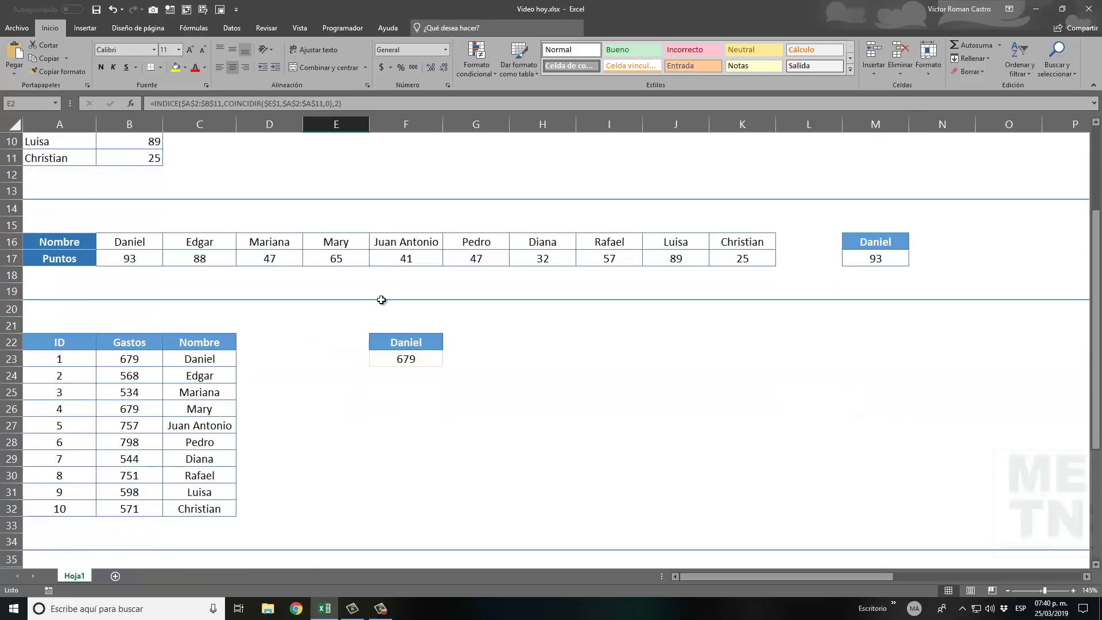
scroll(419, 310, "down", 2)
scroll(421, 309, "down", 1)
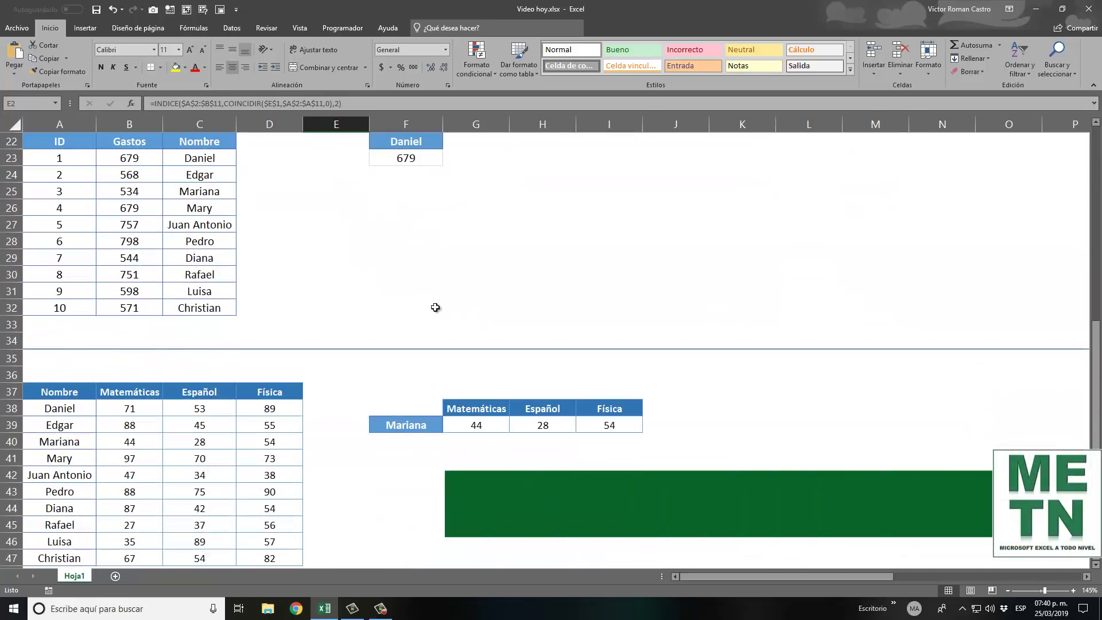
scroll(425, 311, "up", 2)
scroll(424, 313, "up", 1)
left_click(425, 313)
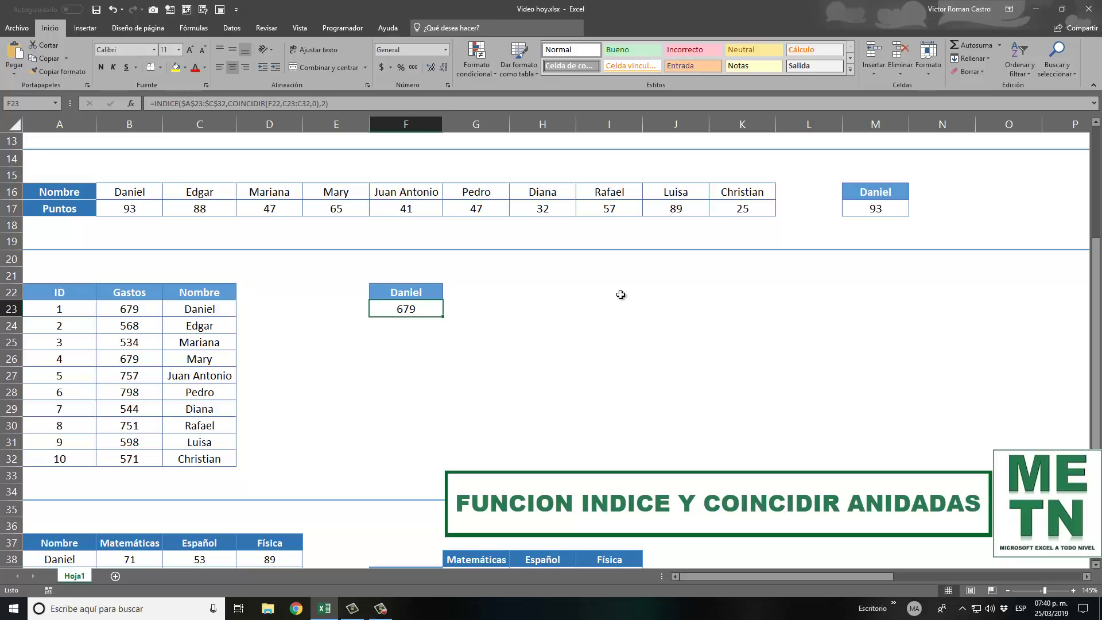
scroll(620, 294, "down", 1)
scroll(620, 295, "down", 1)
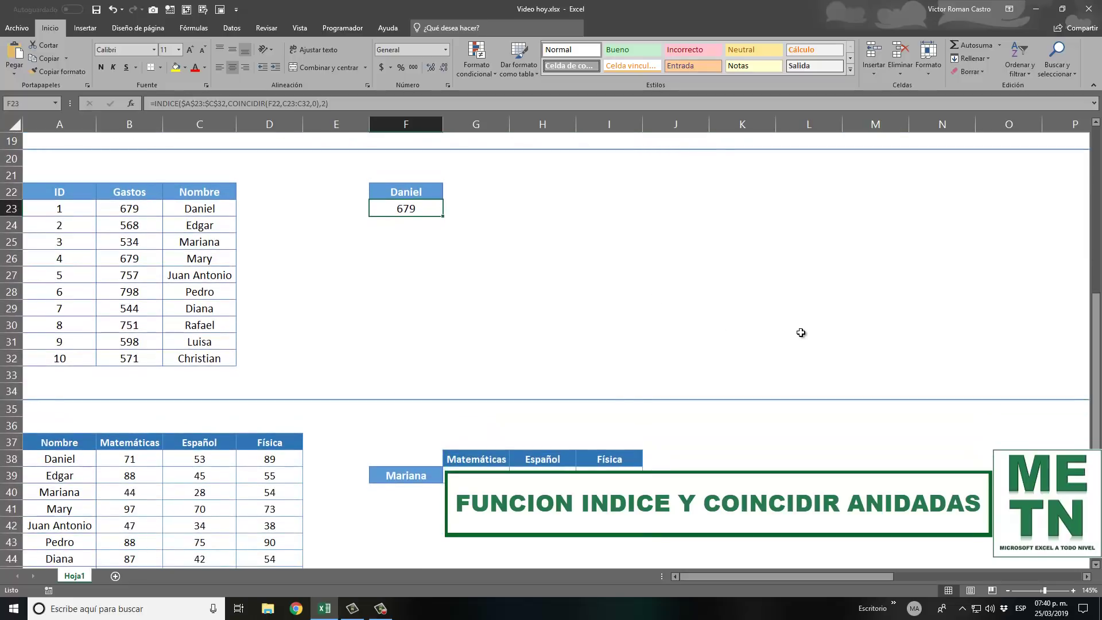
scroll(801, 332, "up", 2)
scroll(801, 333, "up", 4)
scroll(803, 333, "up", 1)
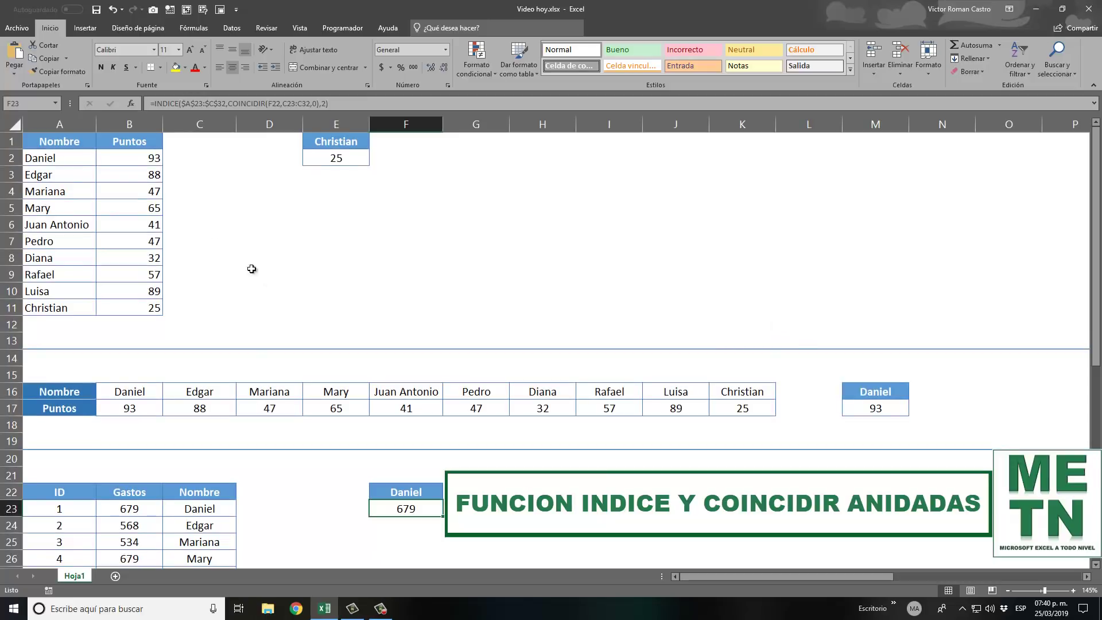
Select the names A1:A11 and the Puntos values B1:B11 to show the source table.
left_click_drag(71, 143, 75, 307)
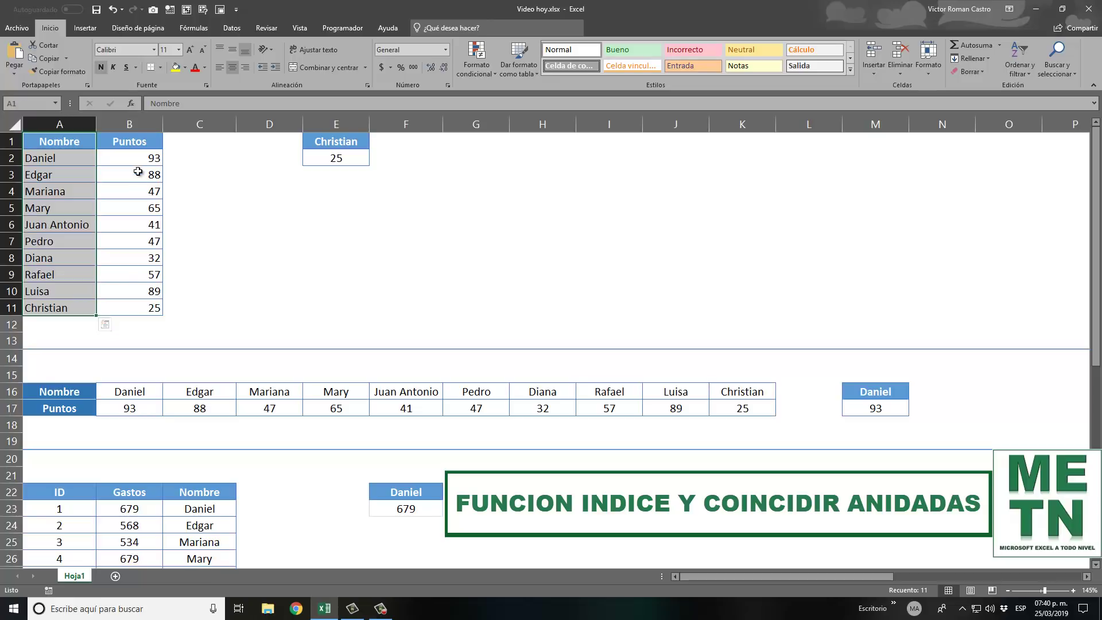
mouse_move(141, 138)
left_mouse_down()
mouse_move(143, 310)
mouse_move(144, 141)
left_mouse_up()
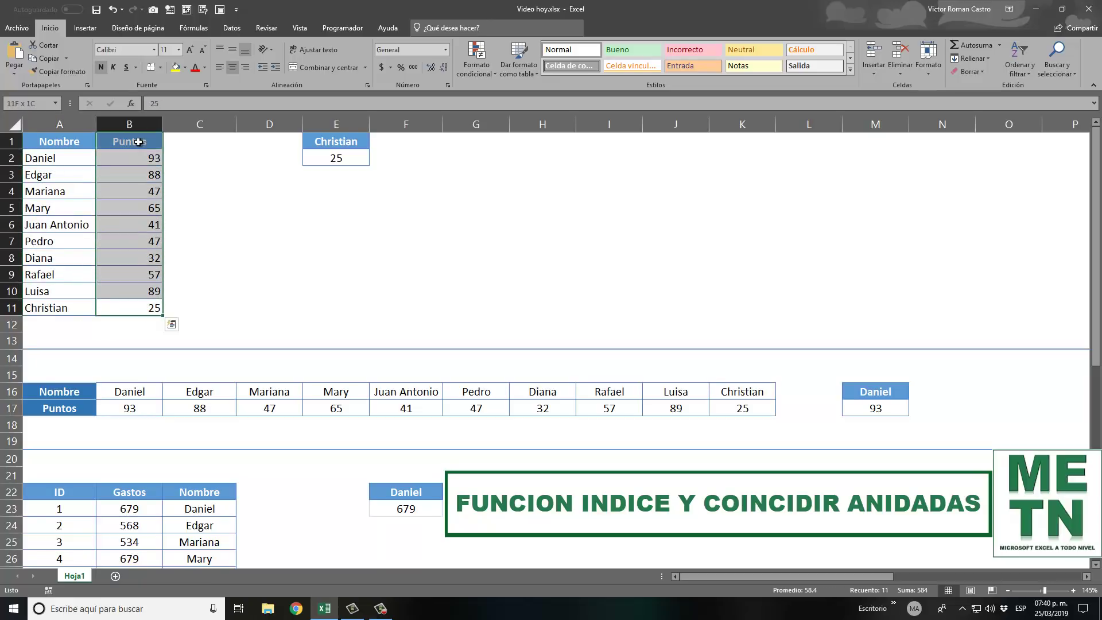
left_click(197, 154)
Keep Christian as the chosen name in E1's dropdown and move to E2.
left_click(327, 144)
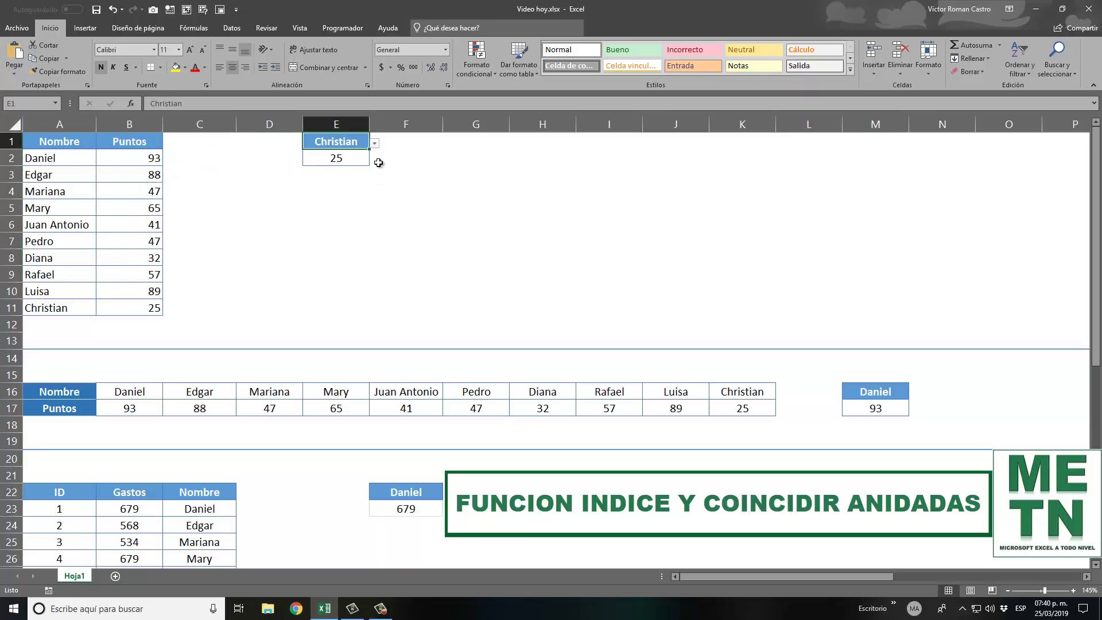
left_click(374, 145)
scroll(369, 195, "up", 1)
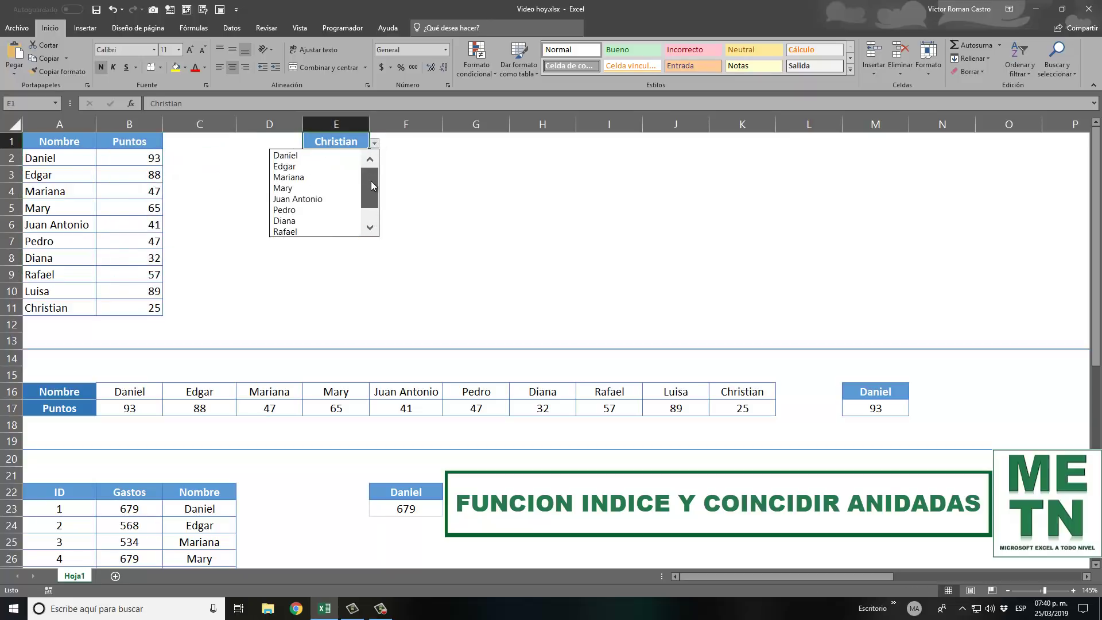
left_click(426, 167)
key("Down")
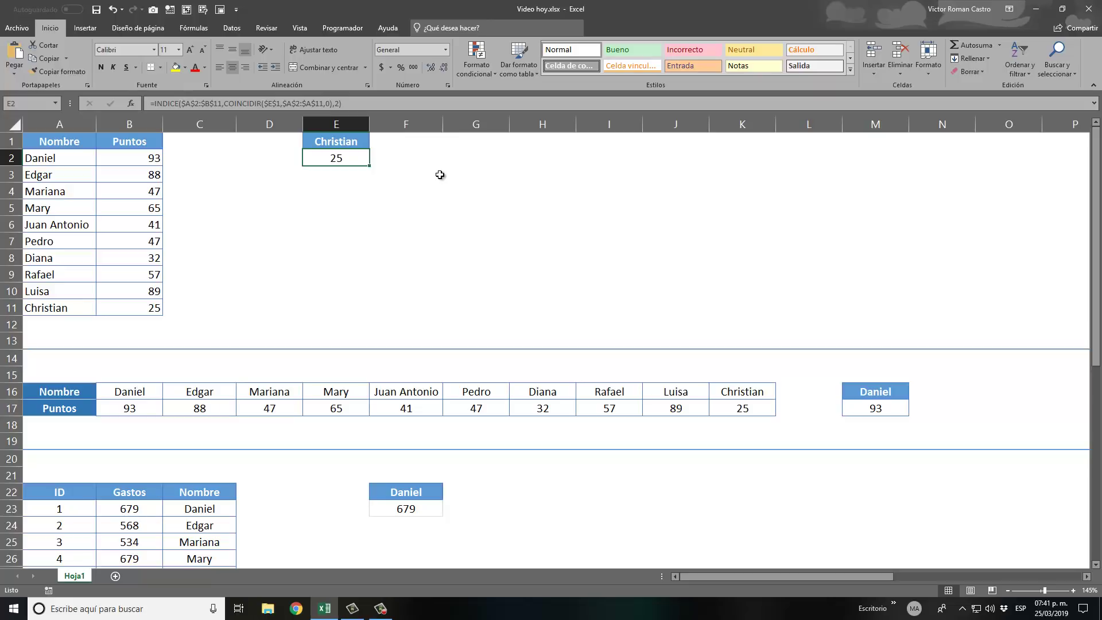
Edit E2's formula and highlight its $A$2:$B$11, COINCIDIR row and column 2 arguments.
key("F2")
type("¿")
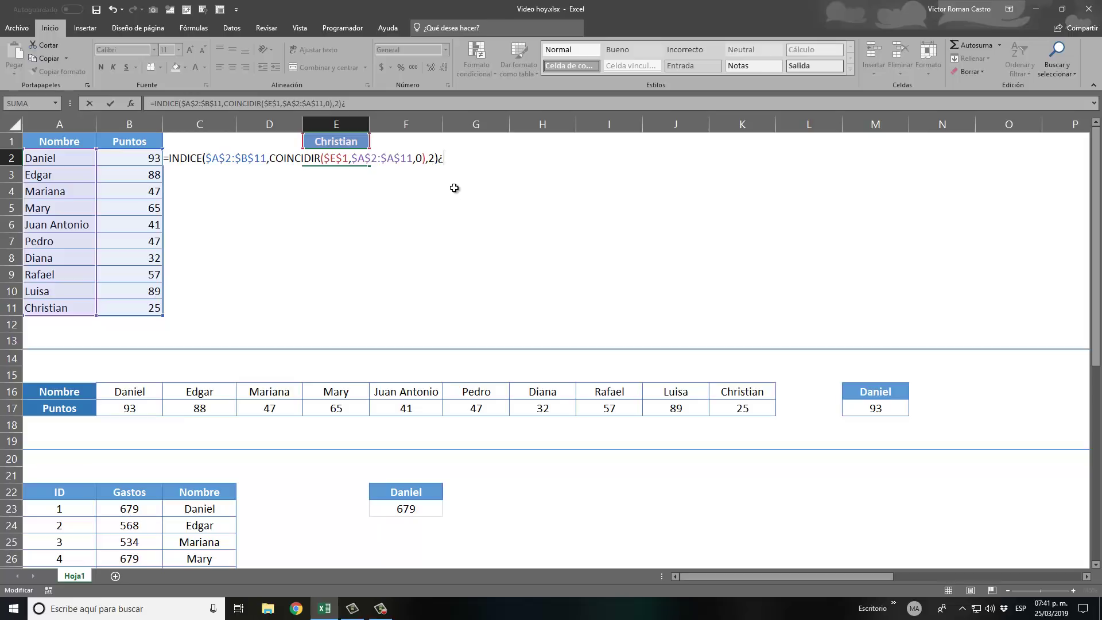
key("BackSpace")
left_click(243, 158)
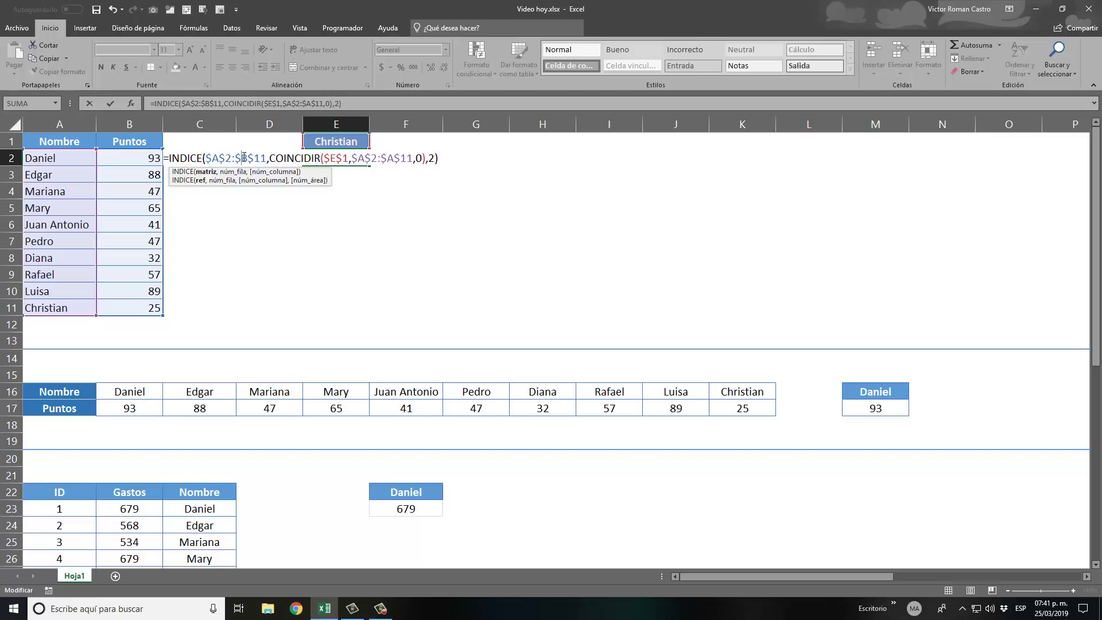
left_click(206, 172)
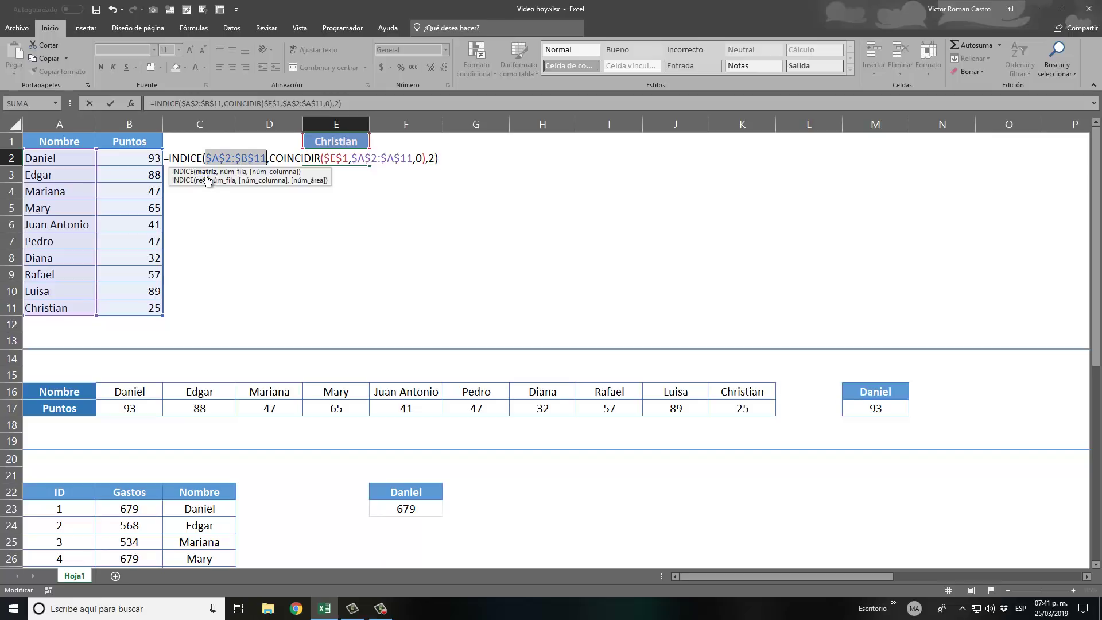
left_click(239, 172)
left_click(268, 173)
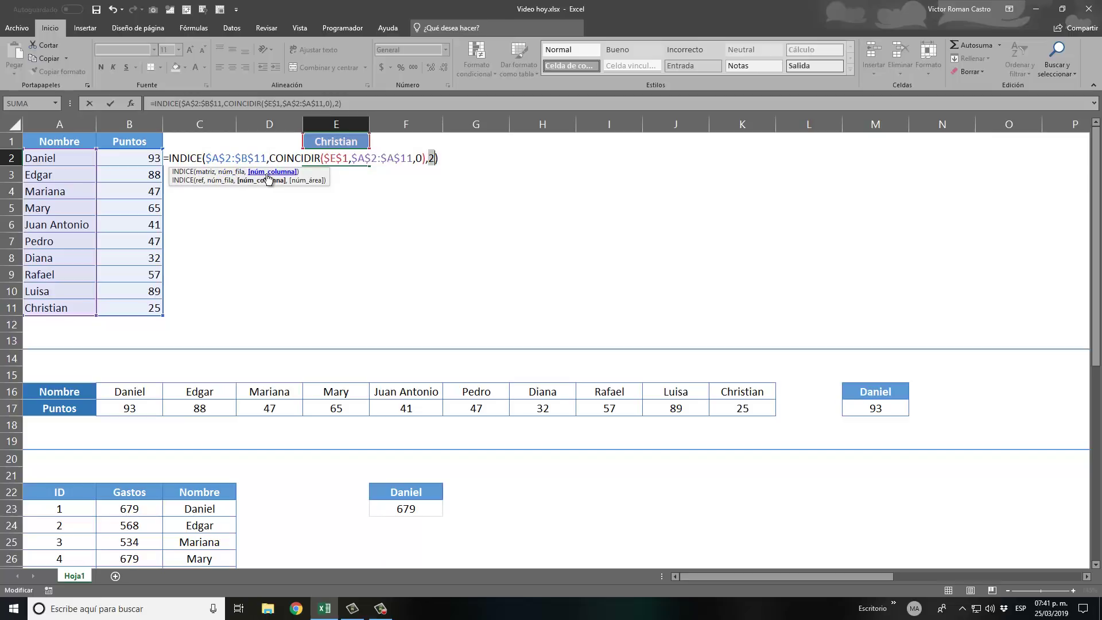
left_click(211, 179)
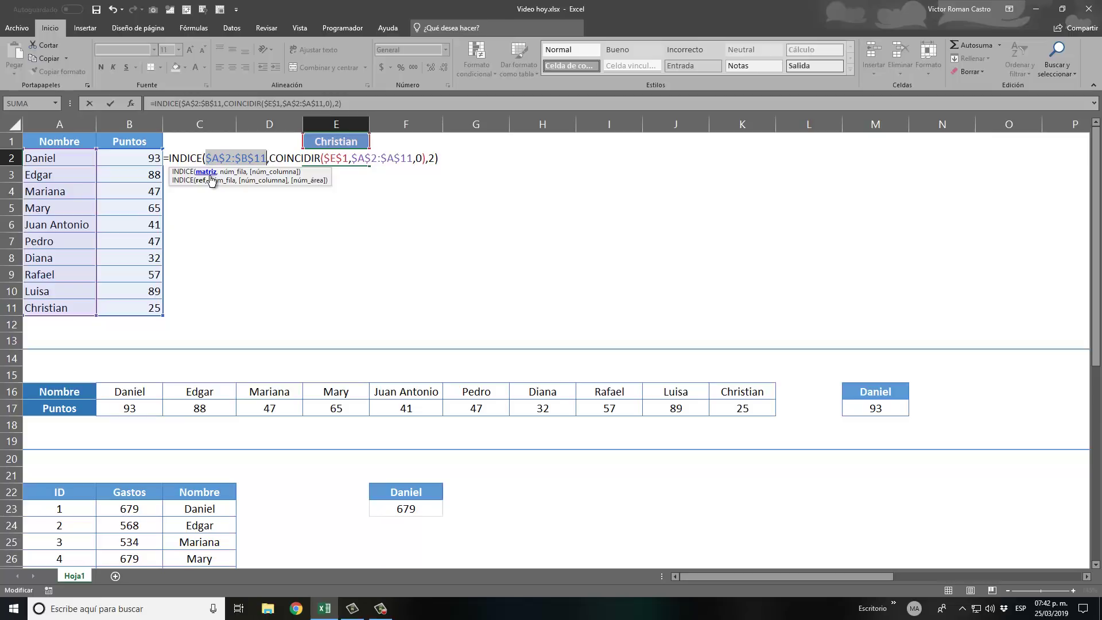
left_click(232, 172)
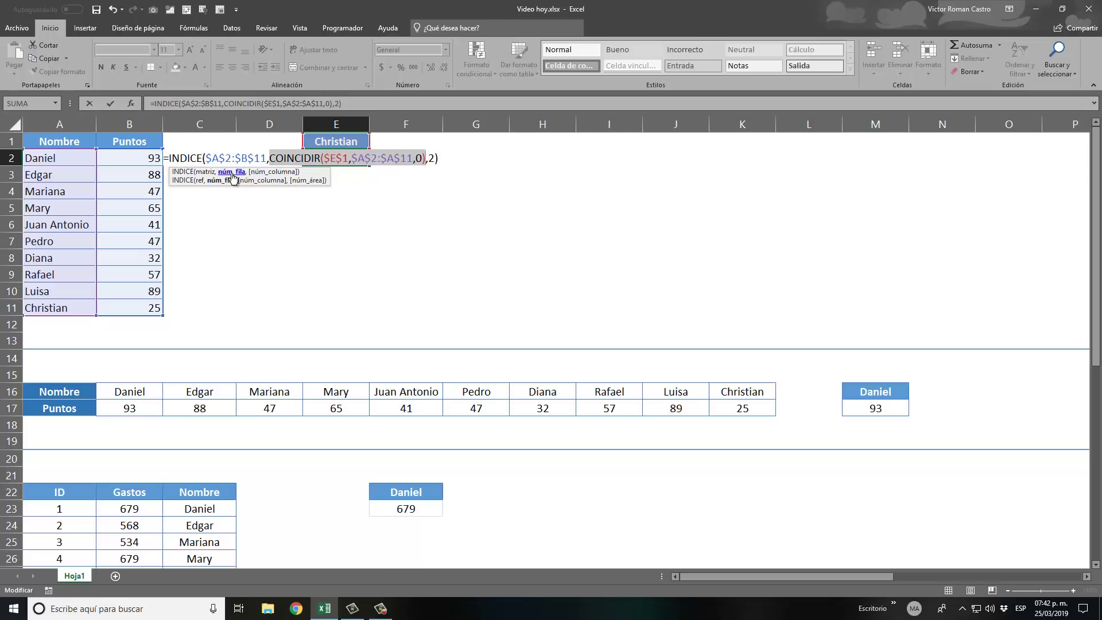
Highlight COINCIDIR's arguments $E$1, $A$2:$A$11 and match type 0 in E2's formula.
left_click(343, 158)
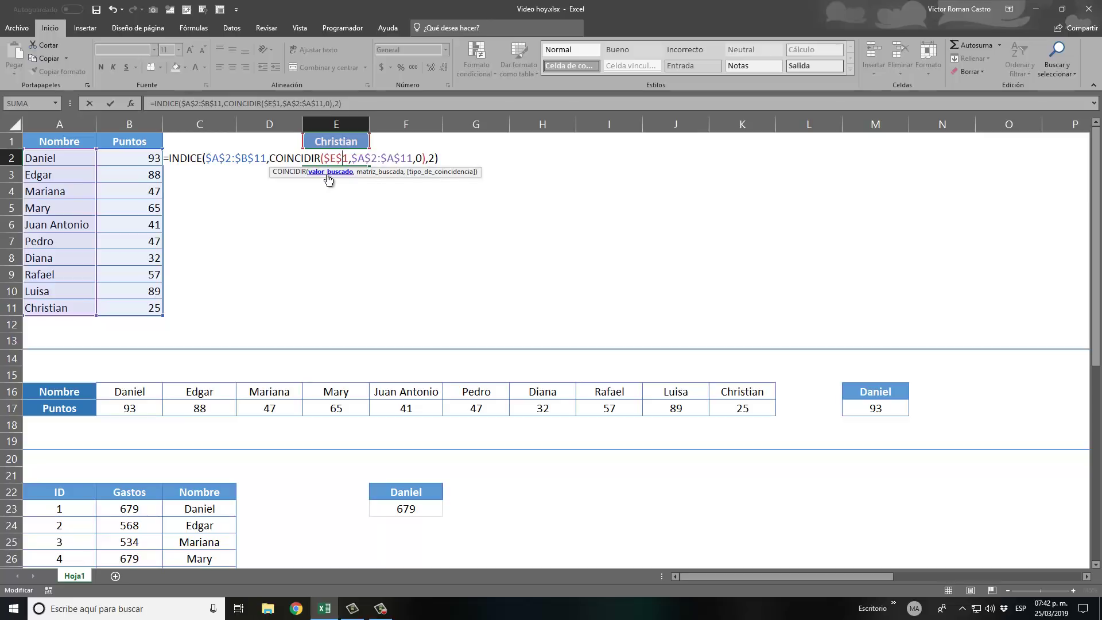
left_click(328, 180)
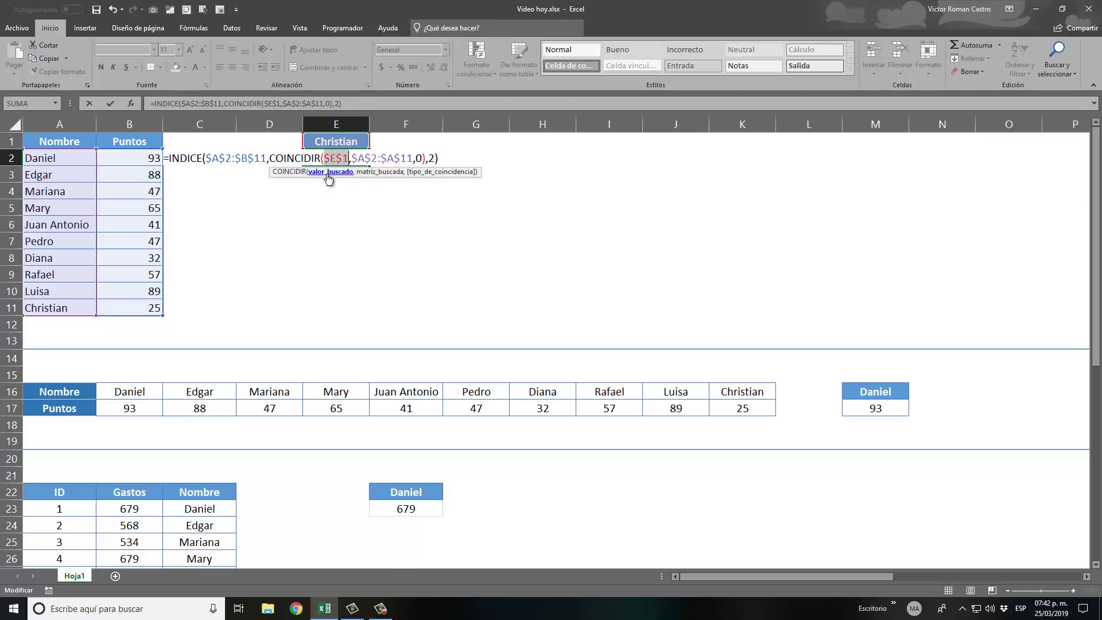
left_click(383, 178)
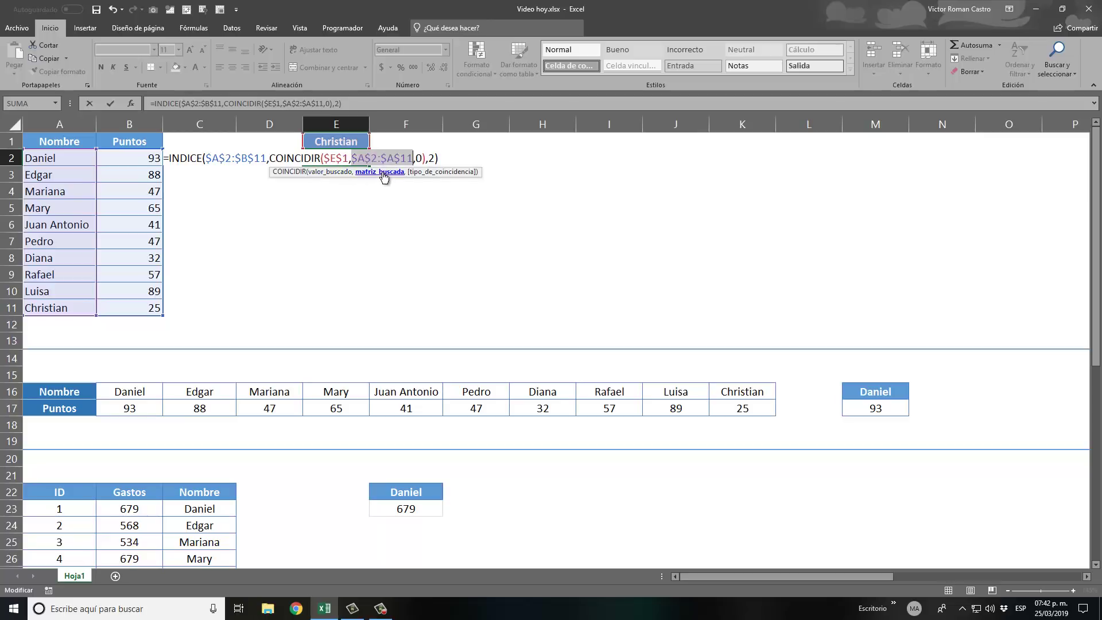
left_click(431, 172)
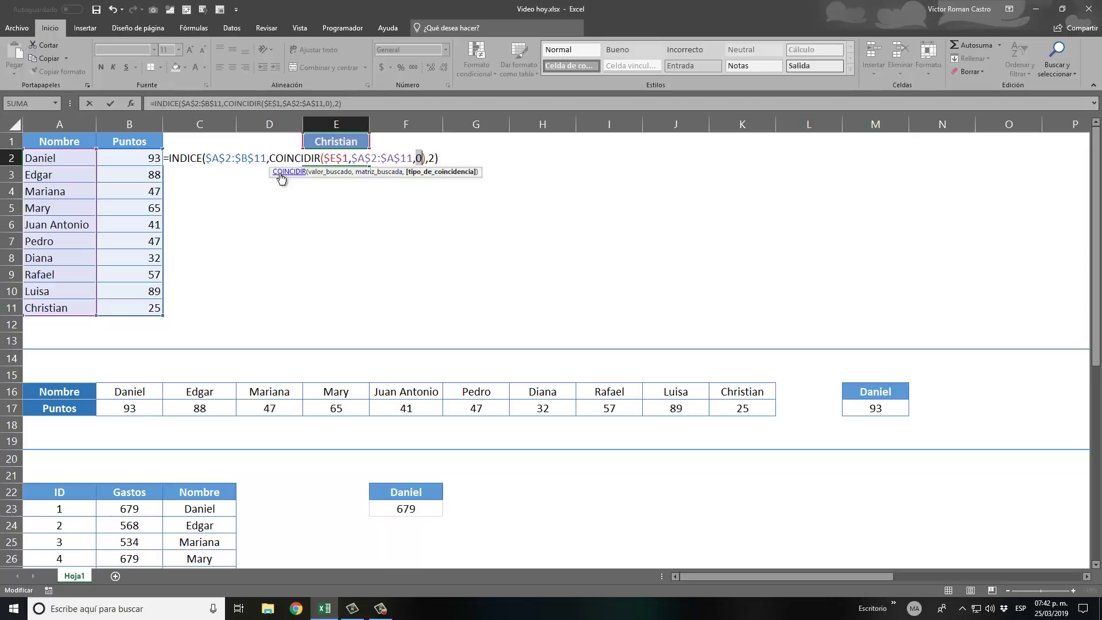
left_click(265, 158)
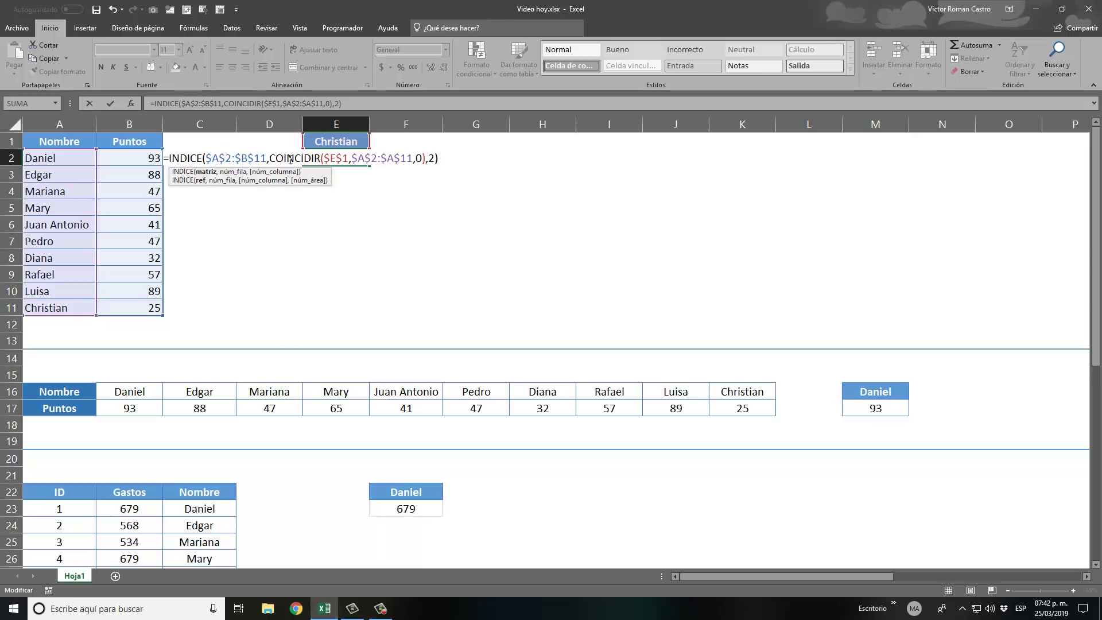
left_click(289, 159)
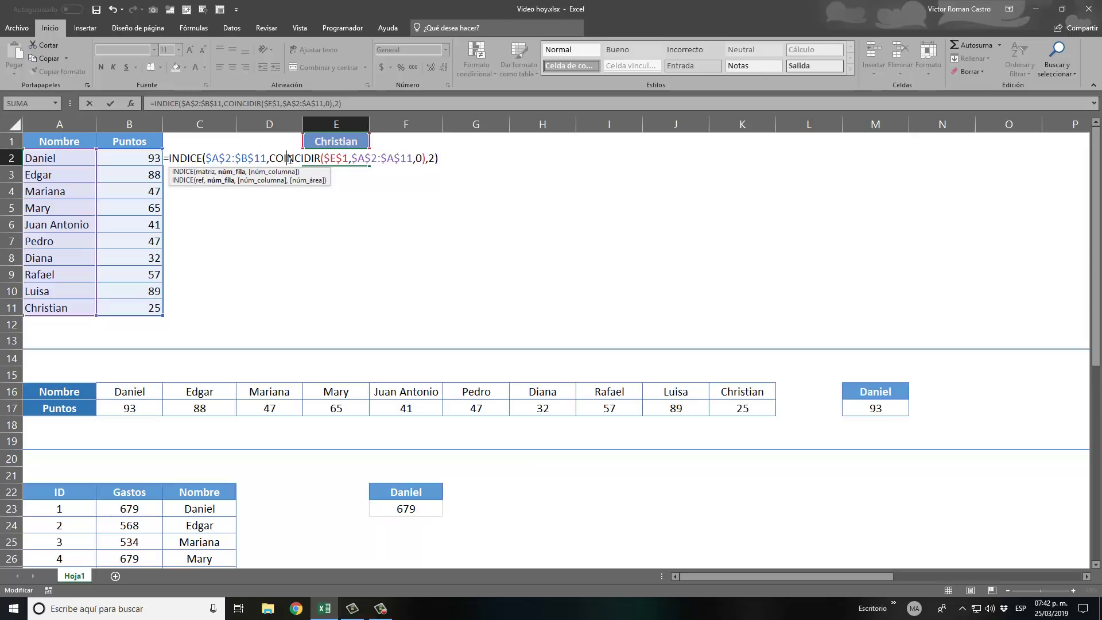
left_click(337, 158)
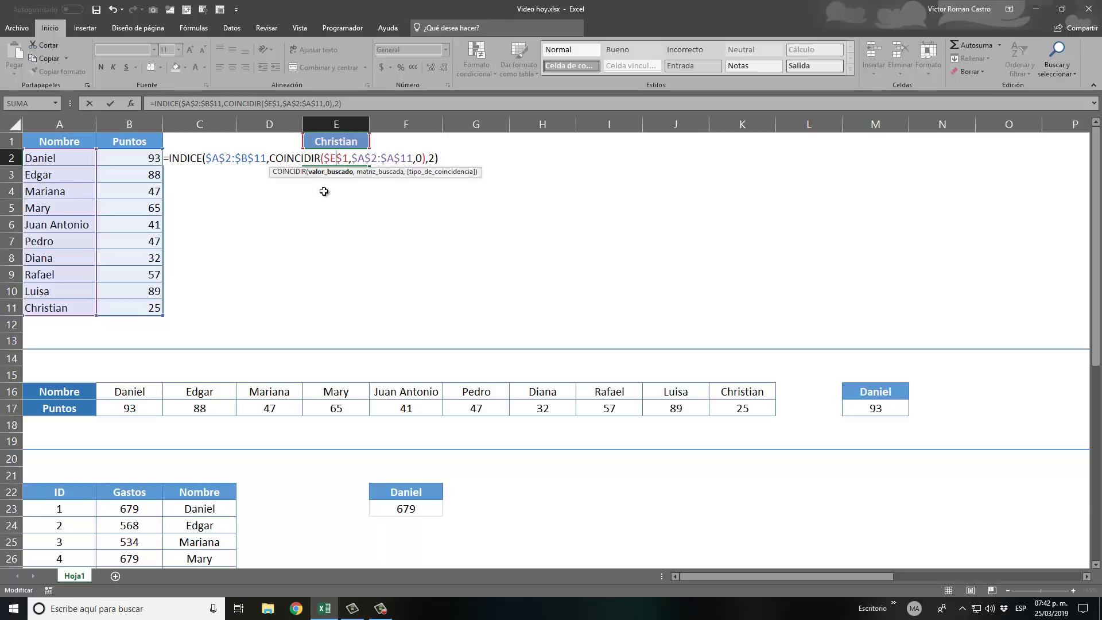
left_click(334, 172)
left_click(379, 172)
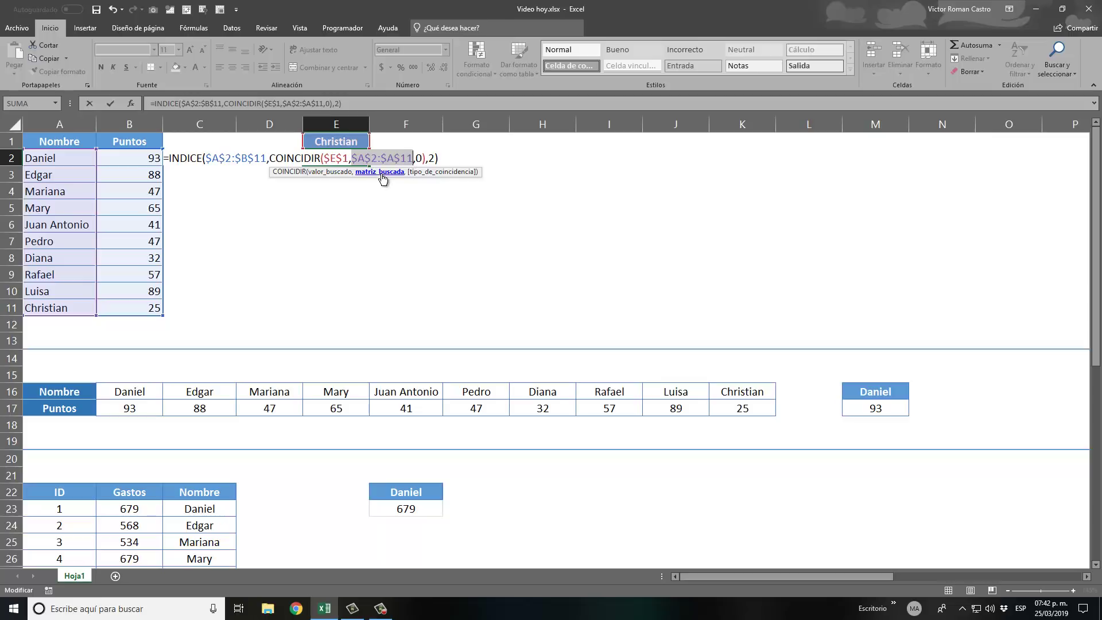
left_click(439, 172)
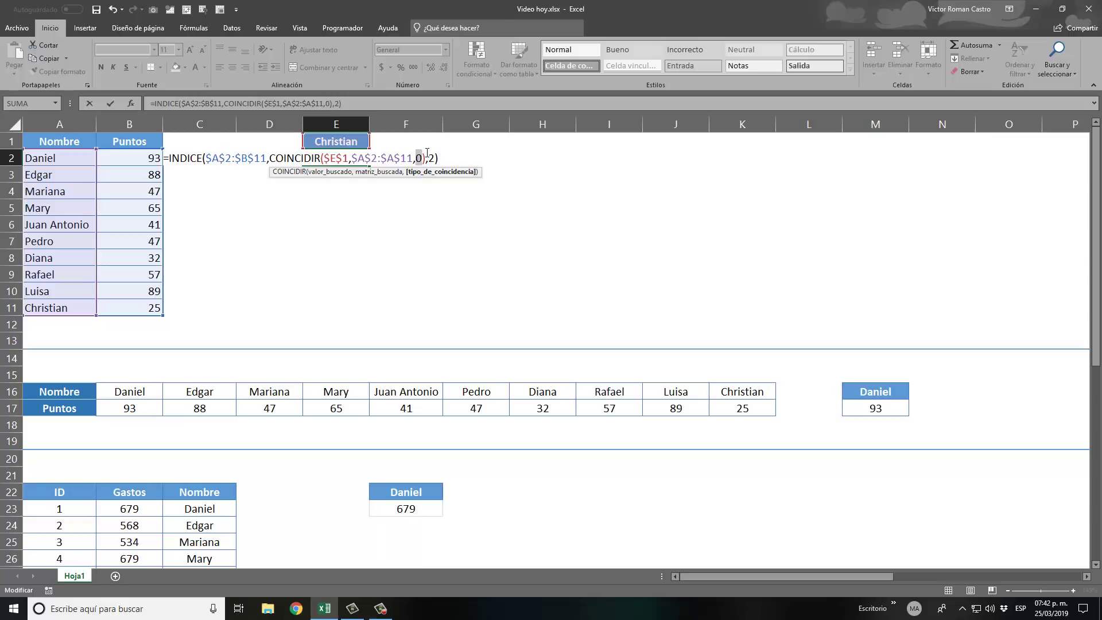
Highlight INDICE's column number 2, then confirm the formula unchanged so E2 shows 25.
left_click(425, 156)
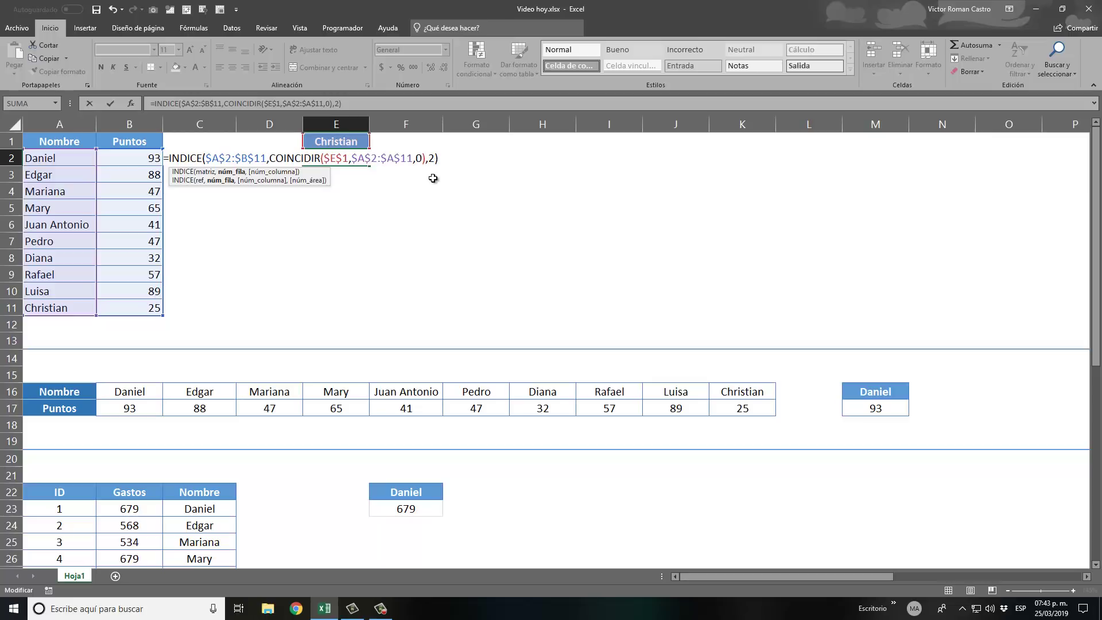
left_click(273, 172)
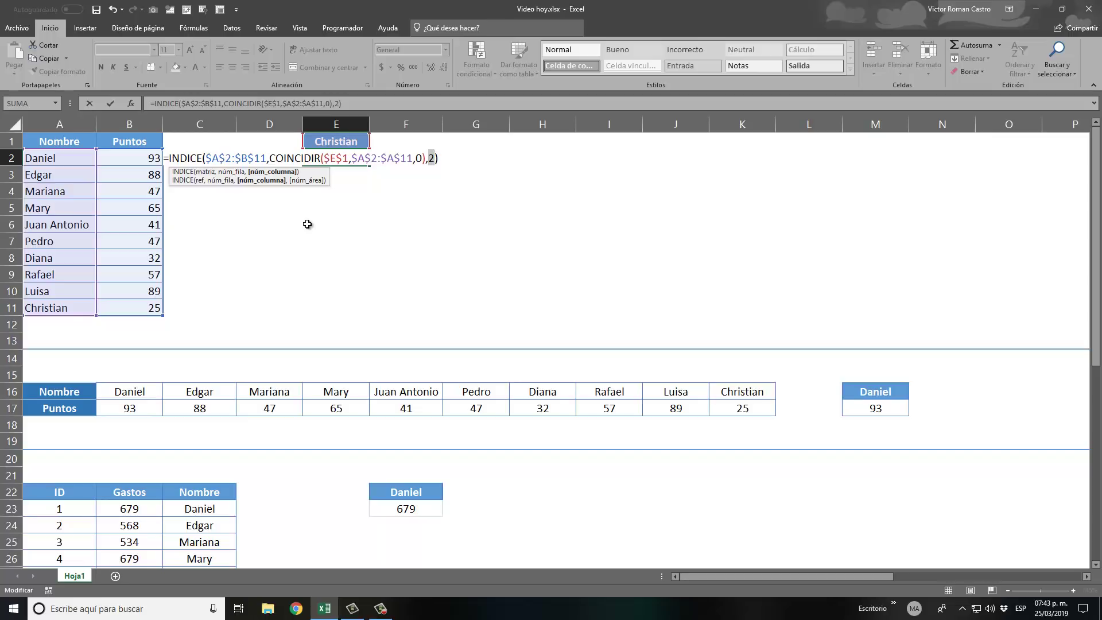
left_click(459, 157)
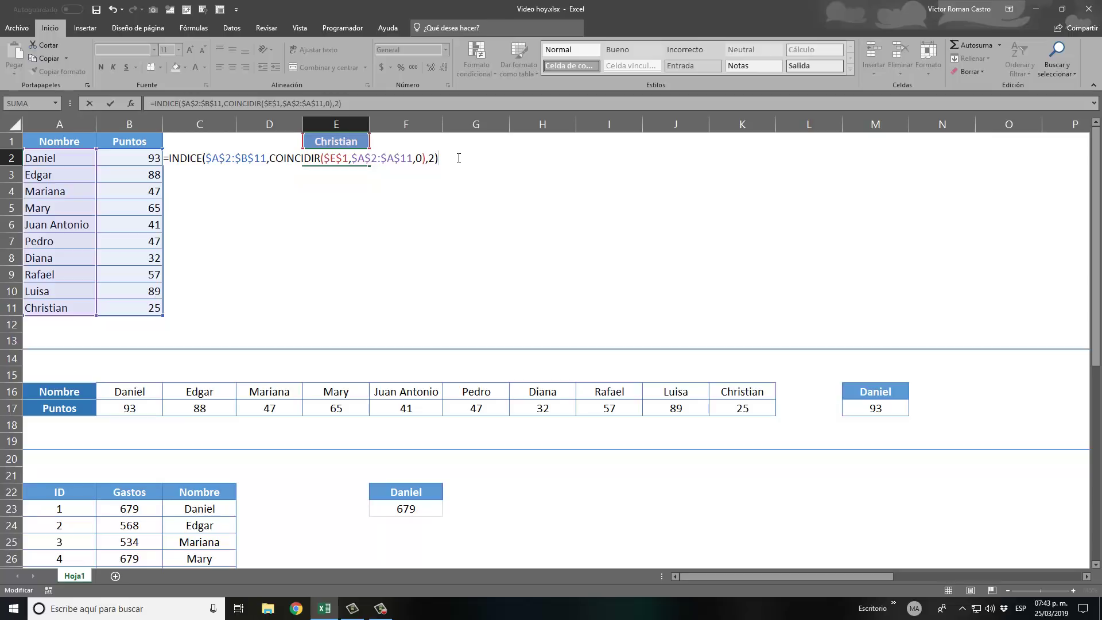
key("Return")
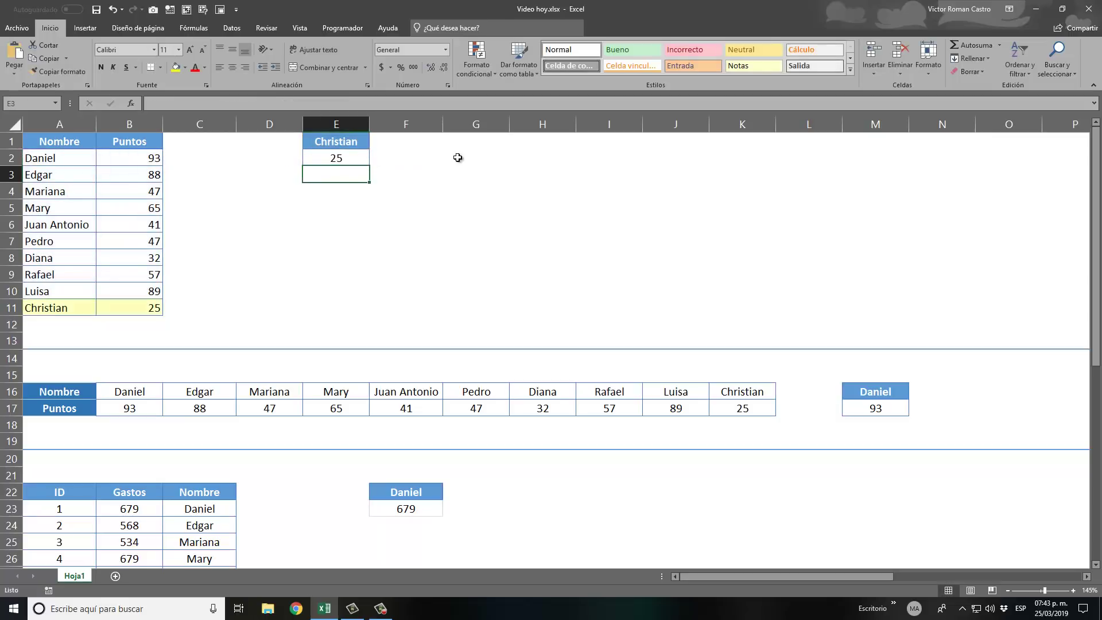
Choose Daniel in E1's dropdown and compare E2's 93 with his Puntos value in B2.
left_click(345, 142)
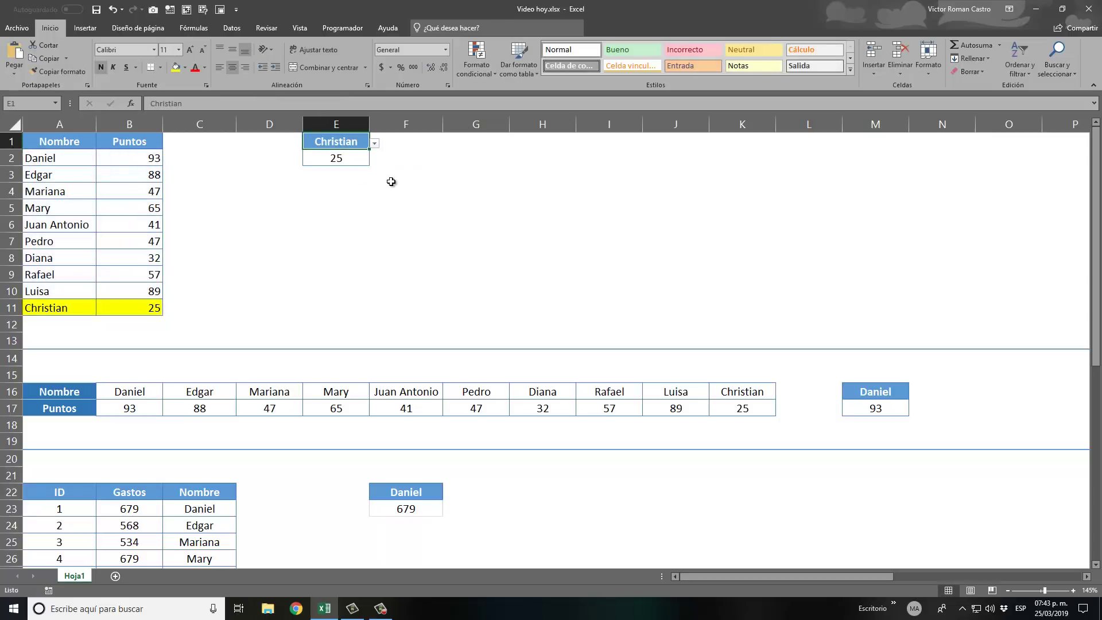
left_click(374, 143)
scroll(374, 202, "up", 1)
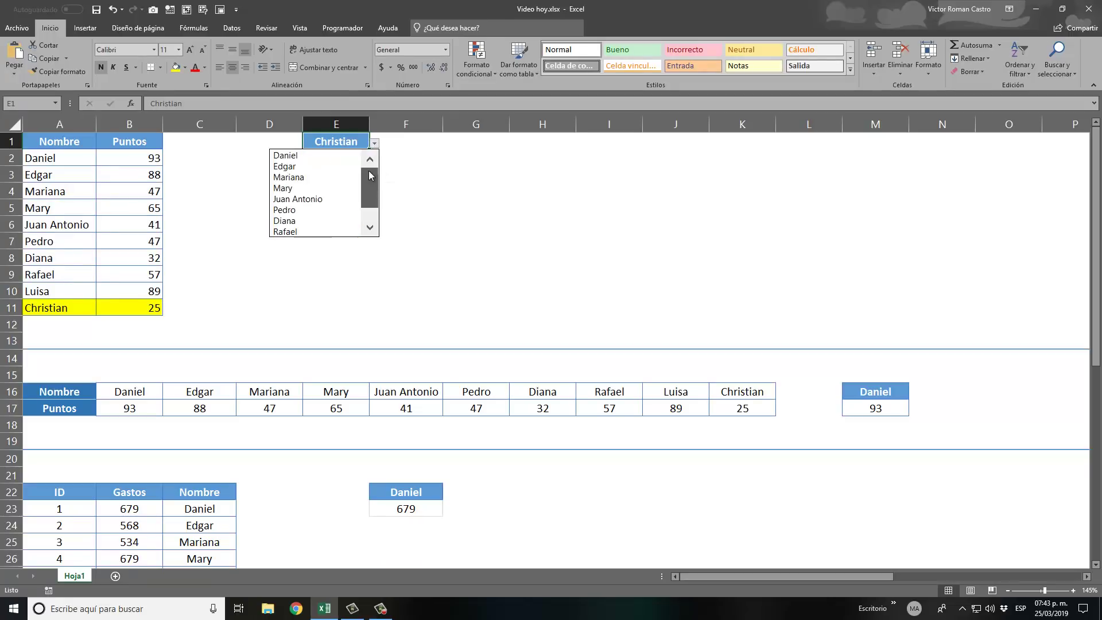
left_click(302, 156)
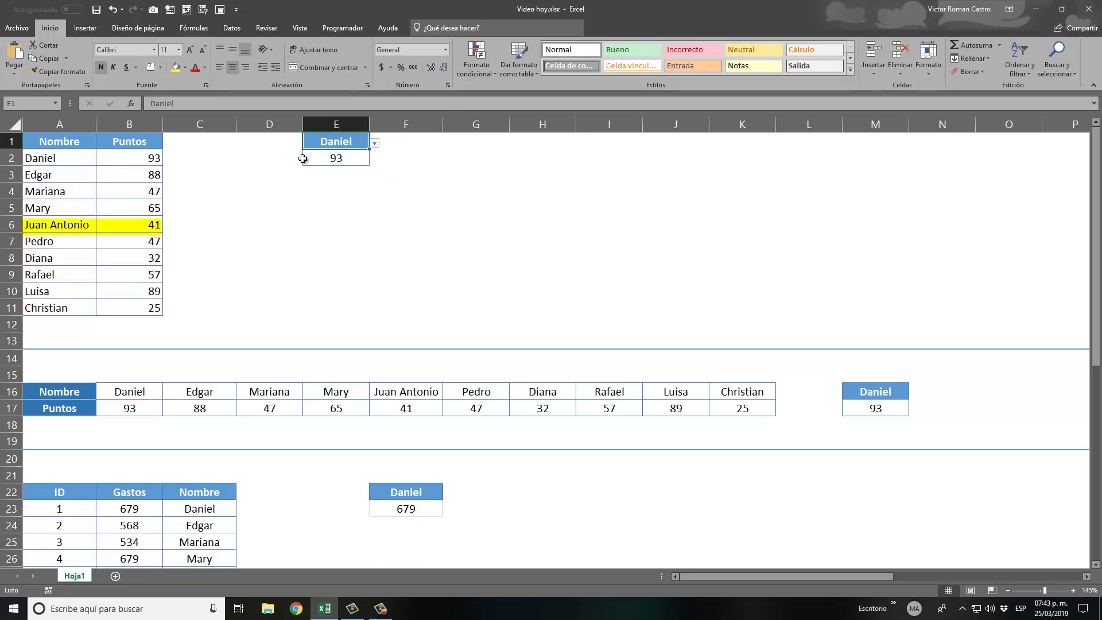
left_click(340, 161)
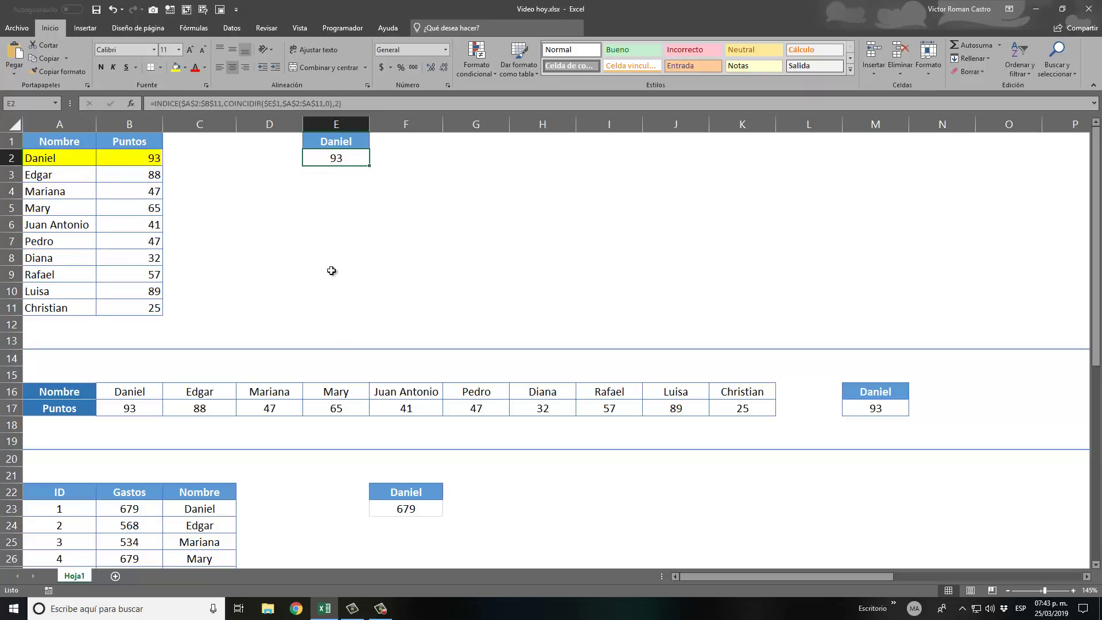
left_click(157, 159)
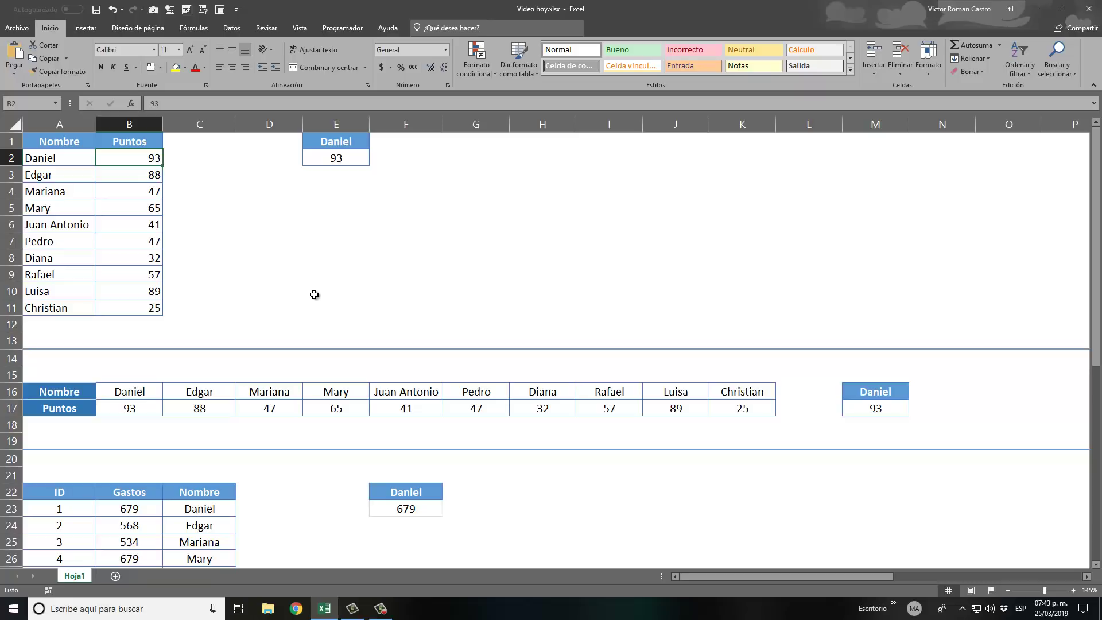
scroll(600, 280, "down", 1)
scroll(602, 281, "down", 2)
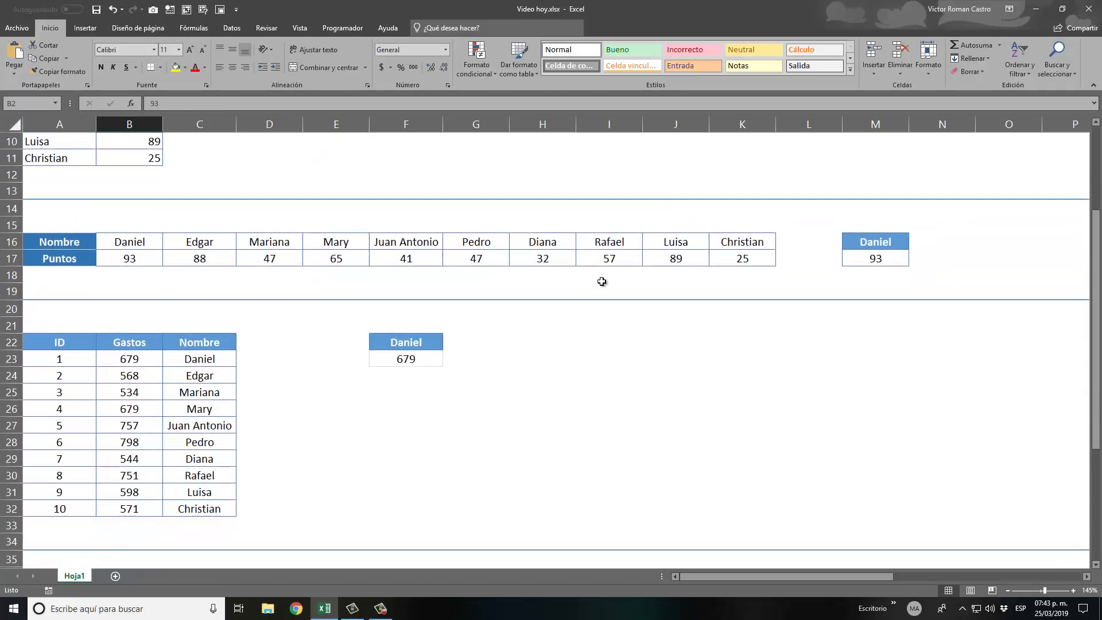
scroll(601, 282, "down", 1)
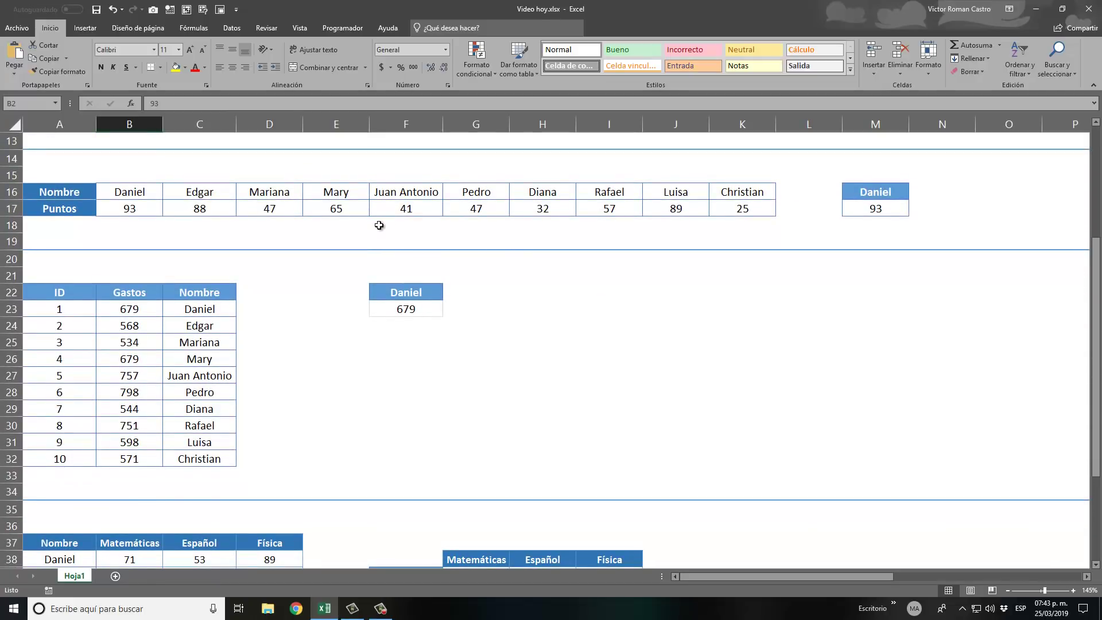
left_click(140, 189)
left_click_drag(181, 186, 746, 210)
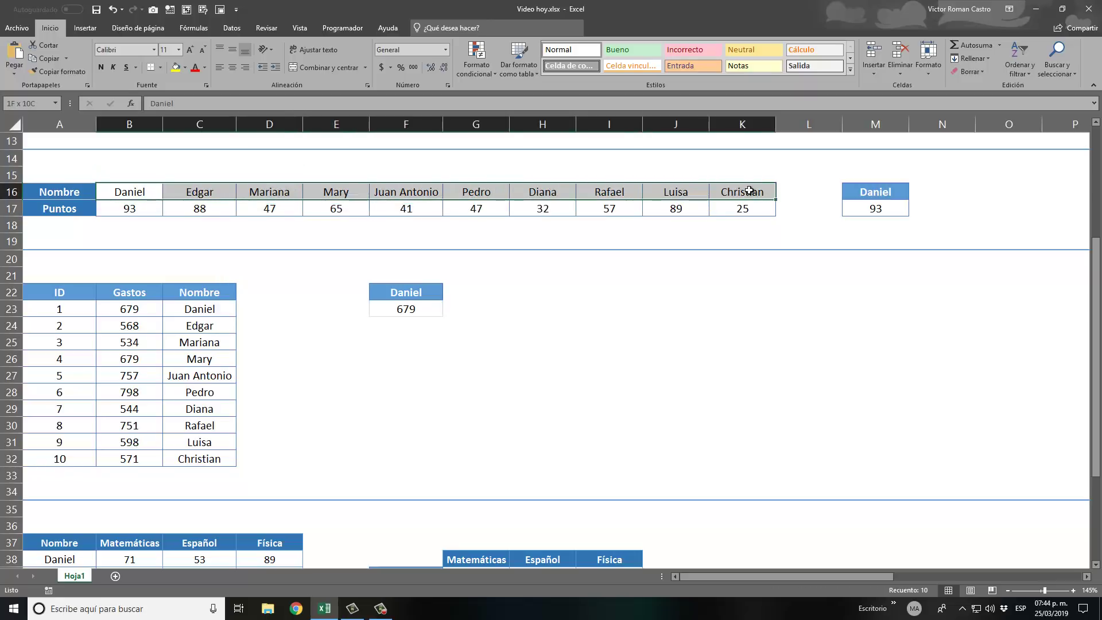
left_click(126, 209)
left_click_drag(193, 206, 735, 210)
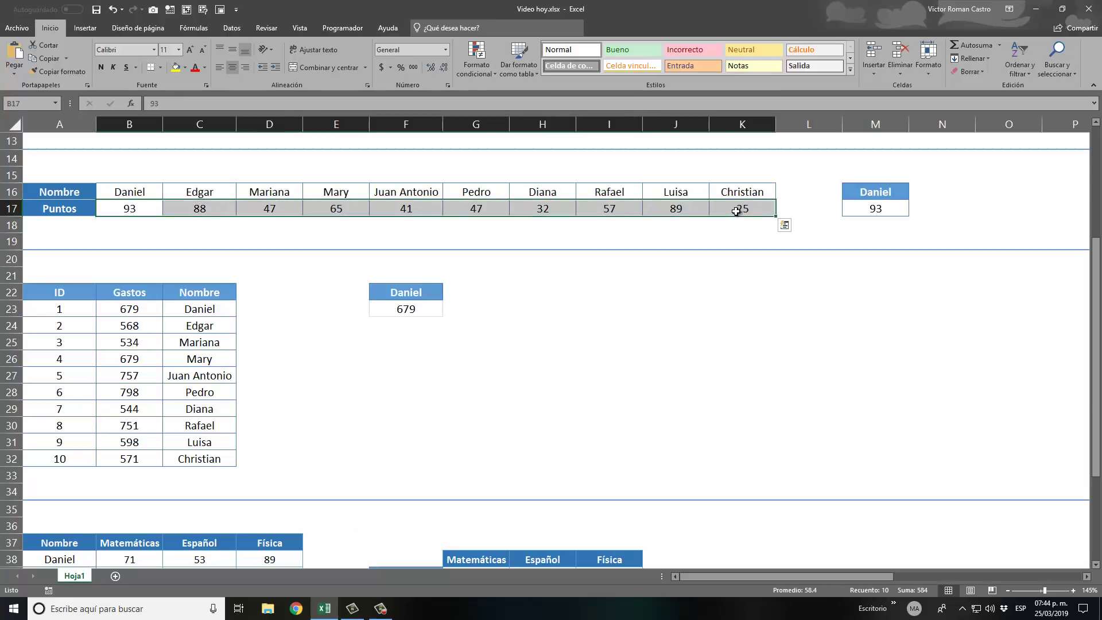
left_click(882, 213)
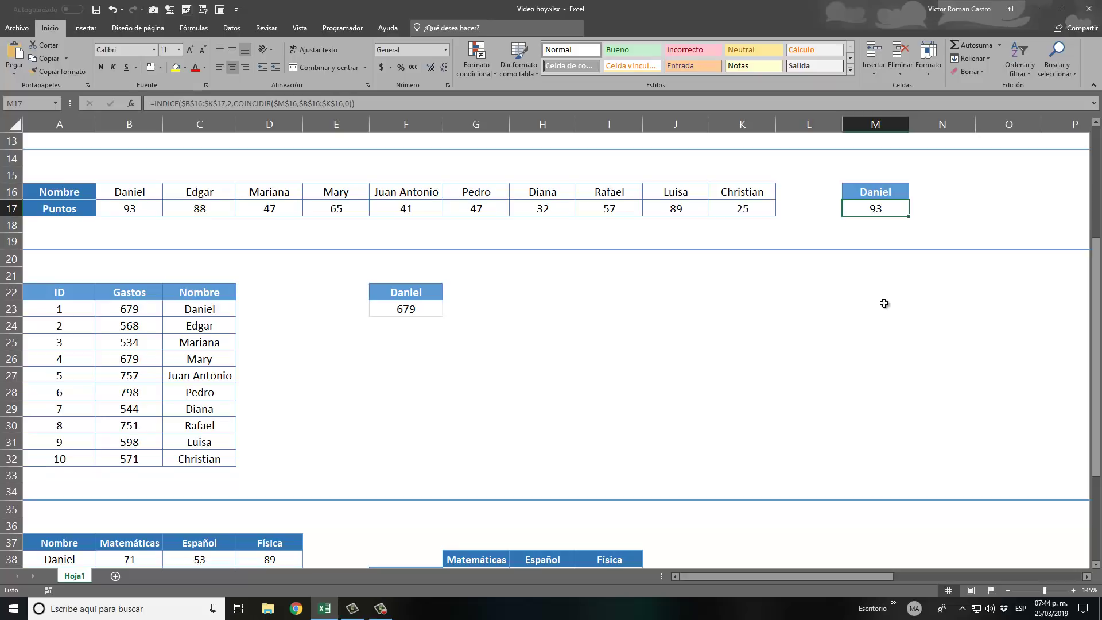
Open M17's formula and highlight the $B$16:$K$17 range, row 2 and COINCIDIR arguments.
key("F2")
type("¿")
left_click(716, 210)
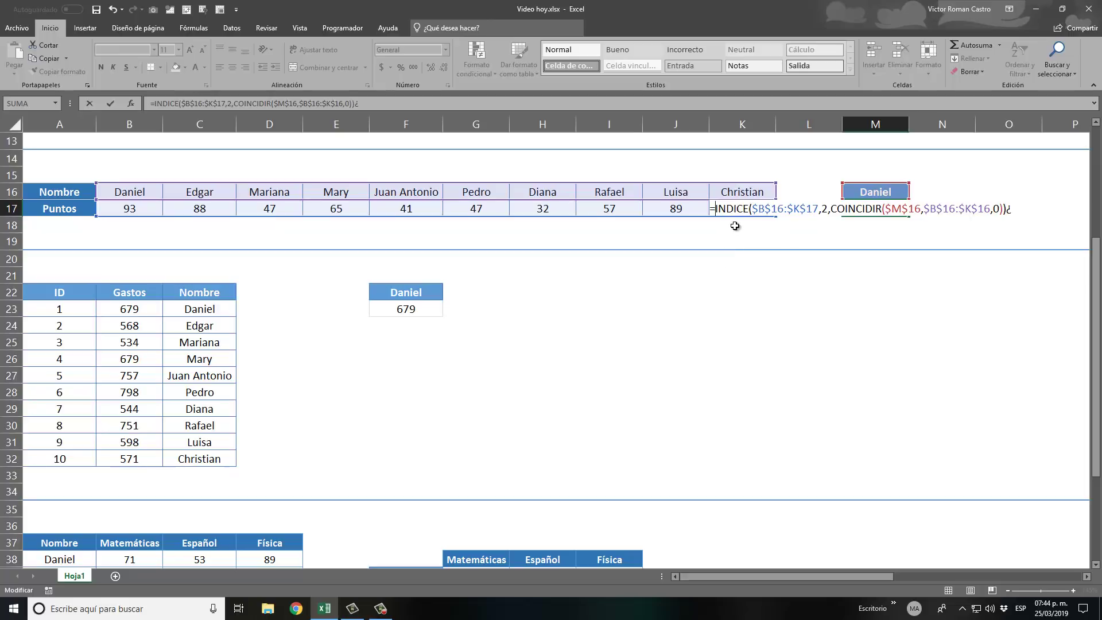
left_click(735, 210)
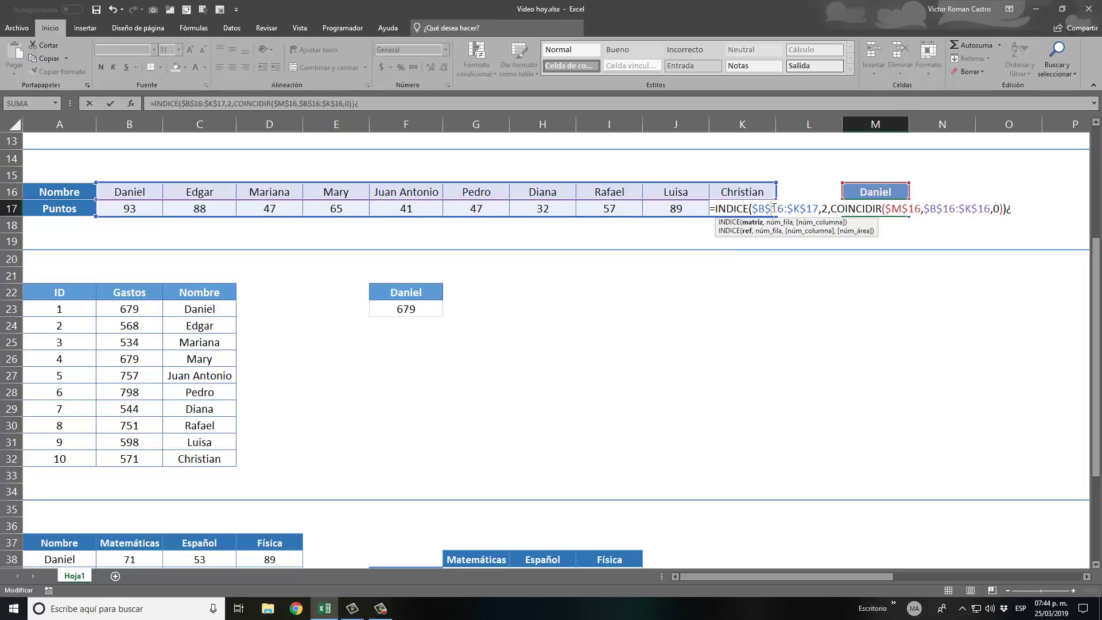
left_click(756, 223)
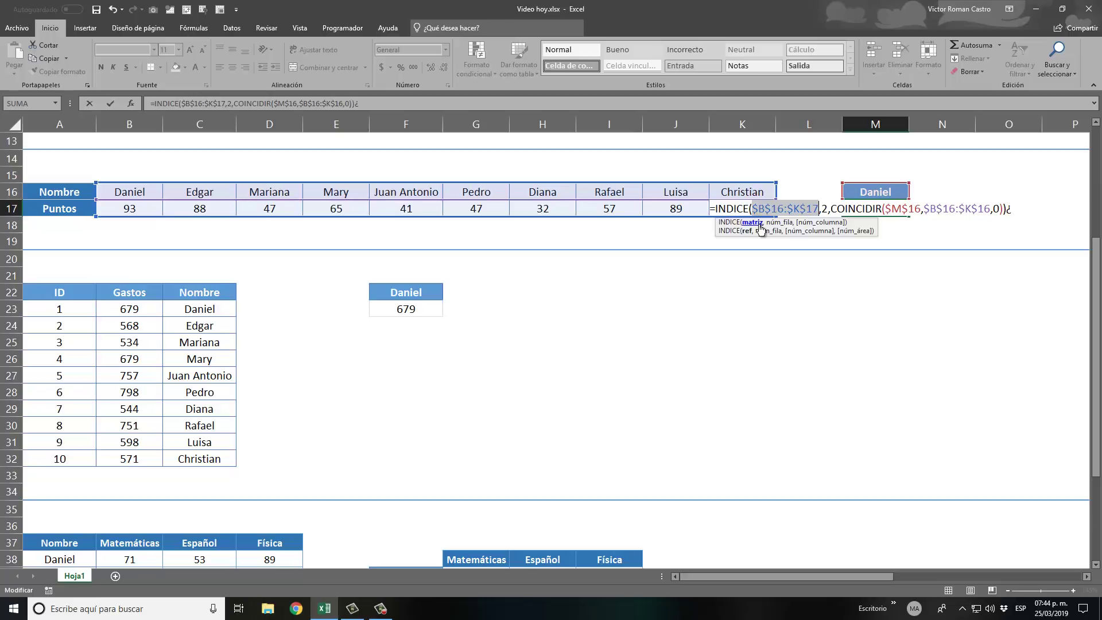
left_click(779, 223)
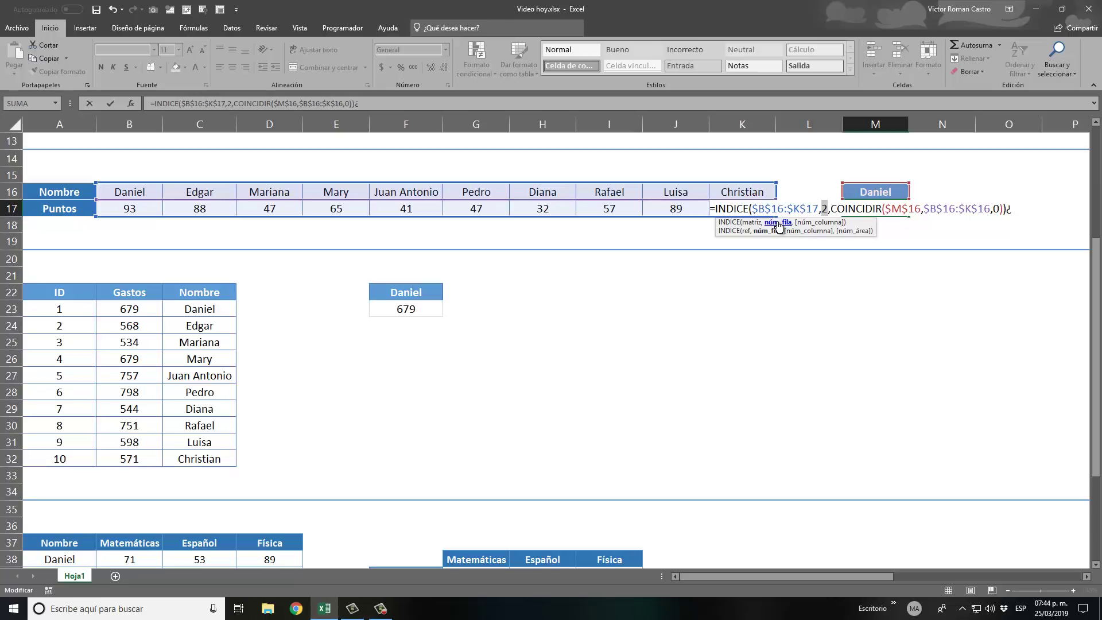
left_click(821, 223)
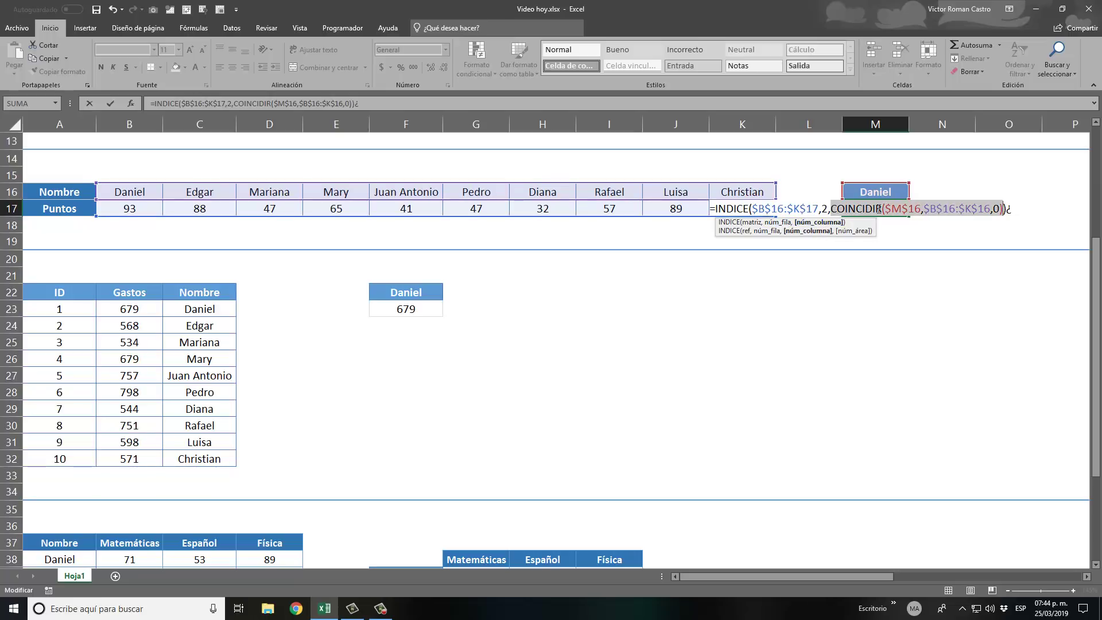
Step through COINCIDIR's lookup range and 0 arguments, deleting the stray trailing character.
left_click(861, 209)
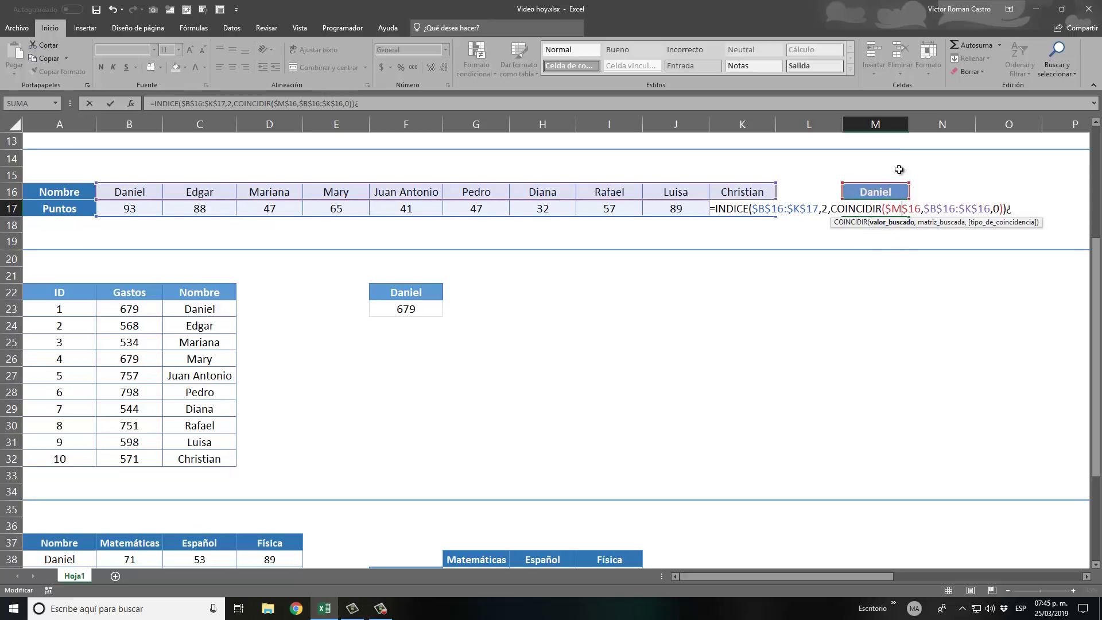
left_click(937, 209)
left_click(1021, 210)
key("BackSpace")
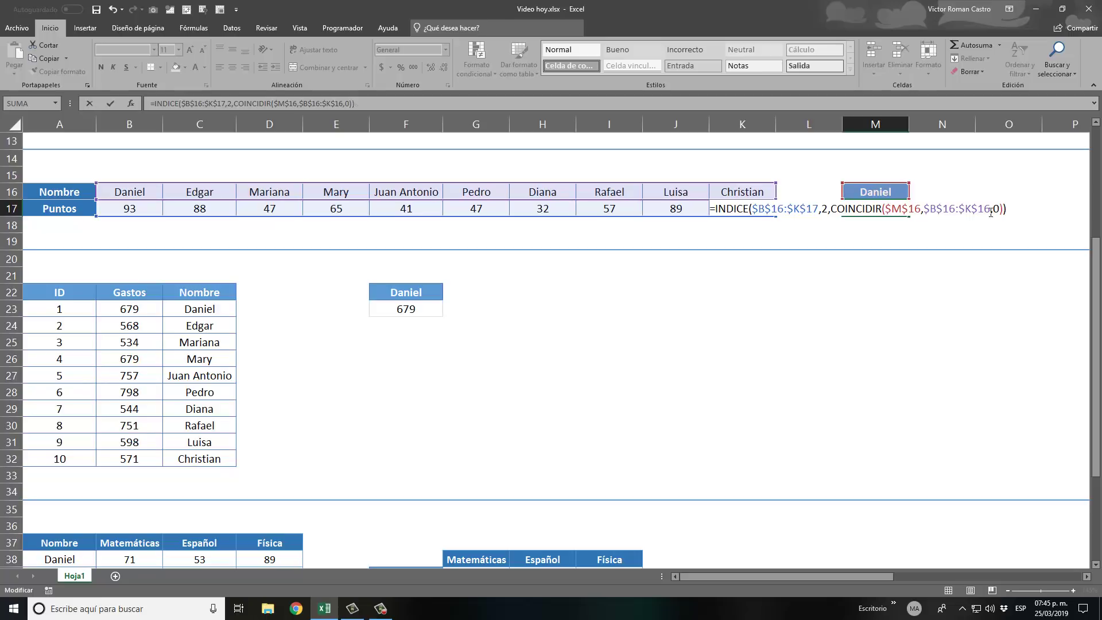
left_click(992, 210)
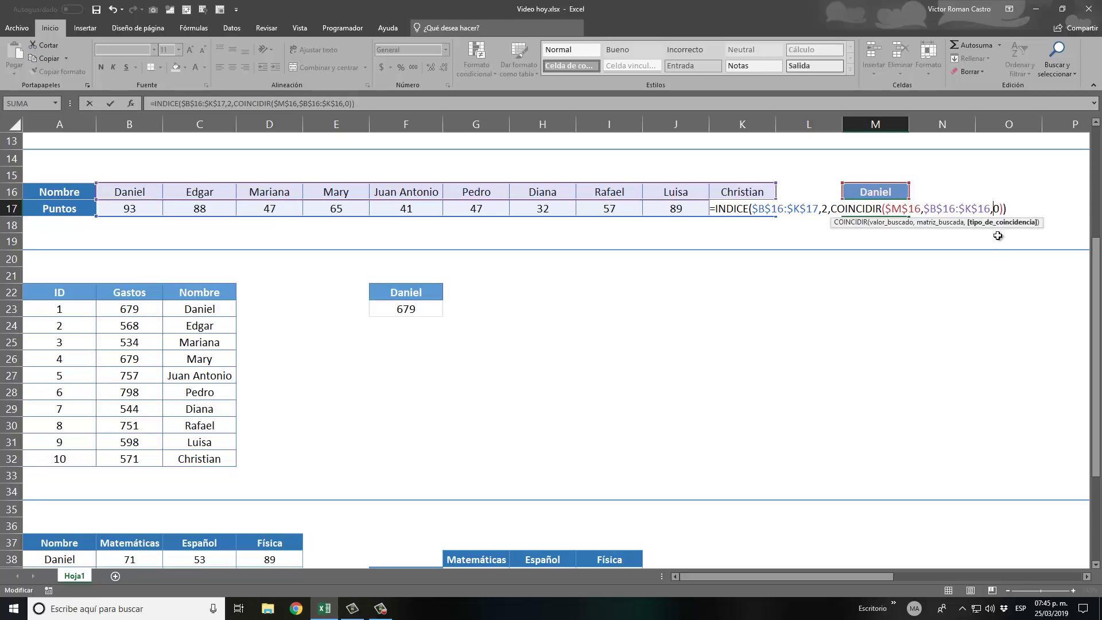
left_click(1010, 212)
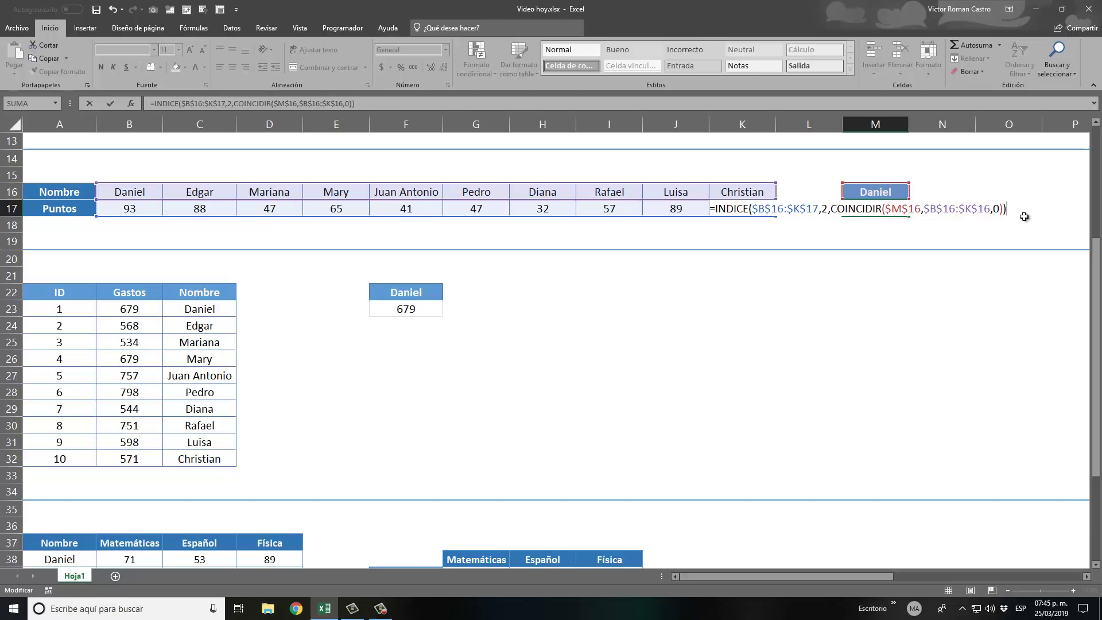
Commit M17, pick Diana in M16 and compare M17 with her column H16:H17.
key("Return")
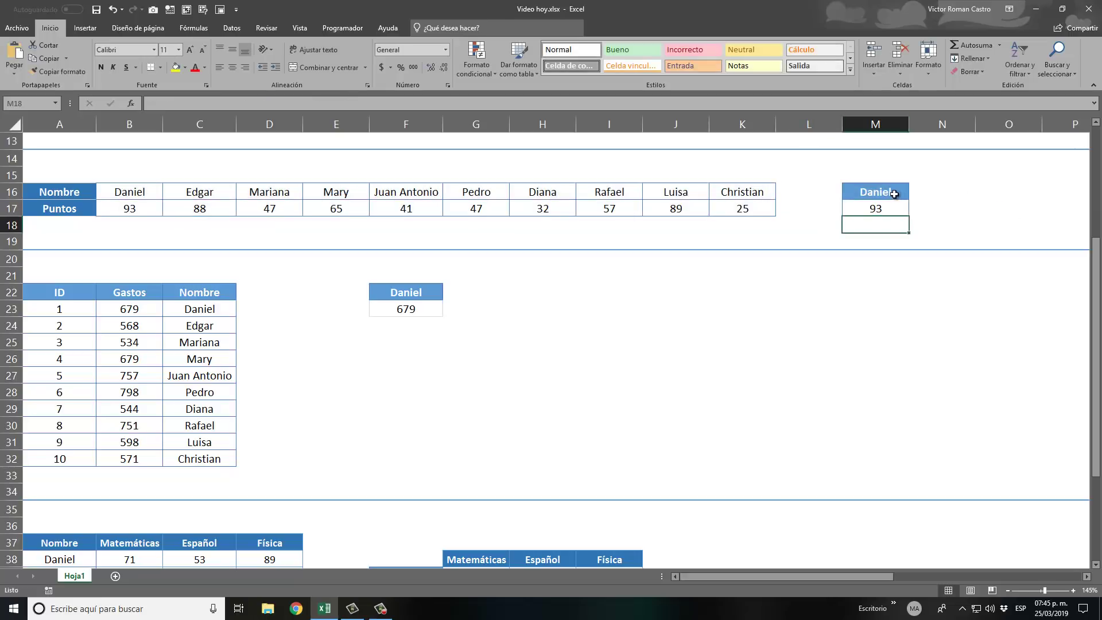
left_click(895, 195)
left_click(914, 194)
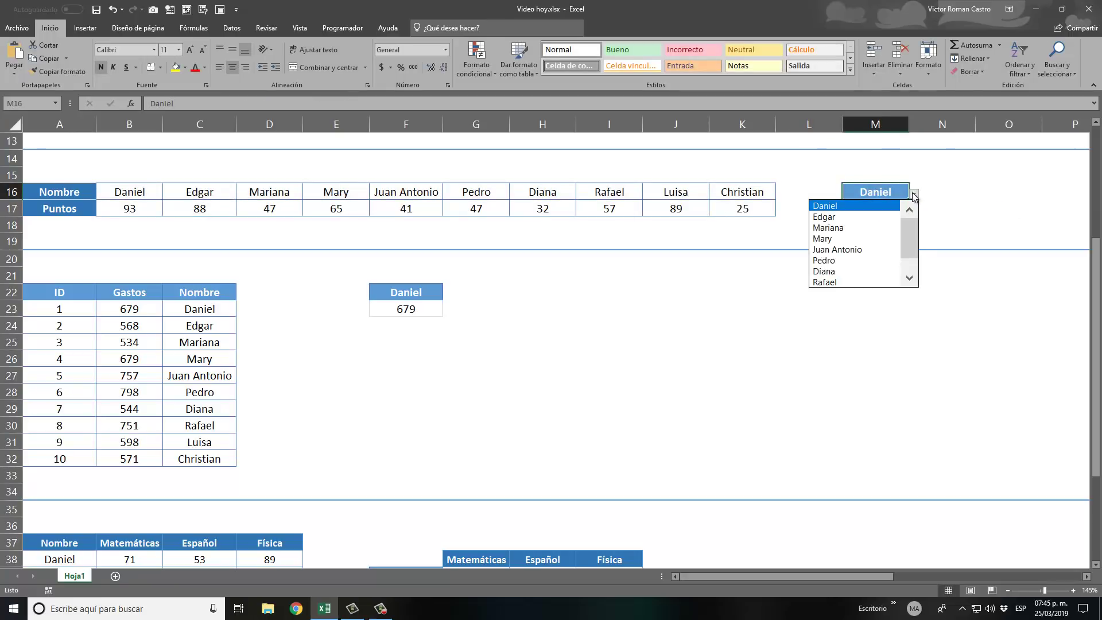
left_click(846, 271)
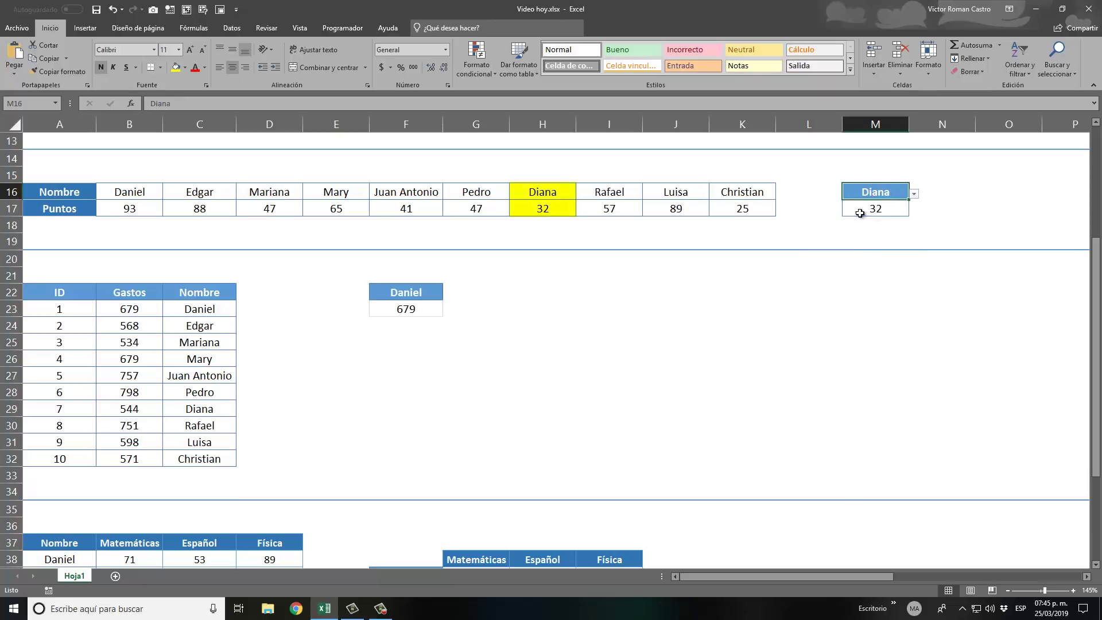
left_click(872, 209)
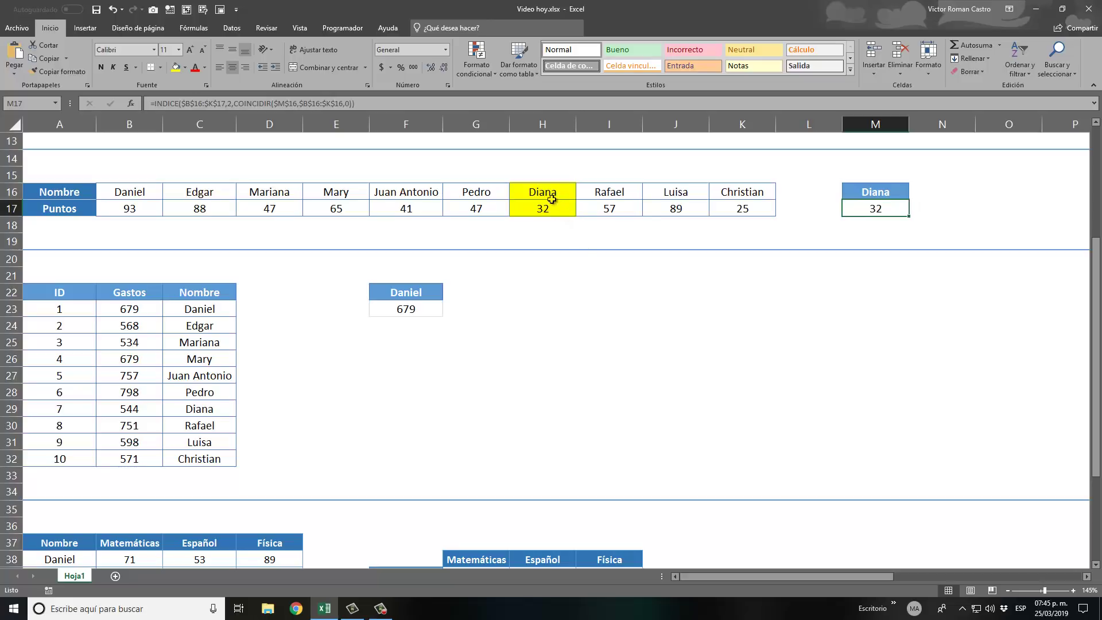
mouse_move(551, 198)
left_mouse_down()
mouse_move(544, 210)
mouse_move(558, 203)
left_mouse_up()
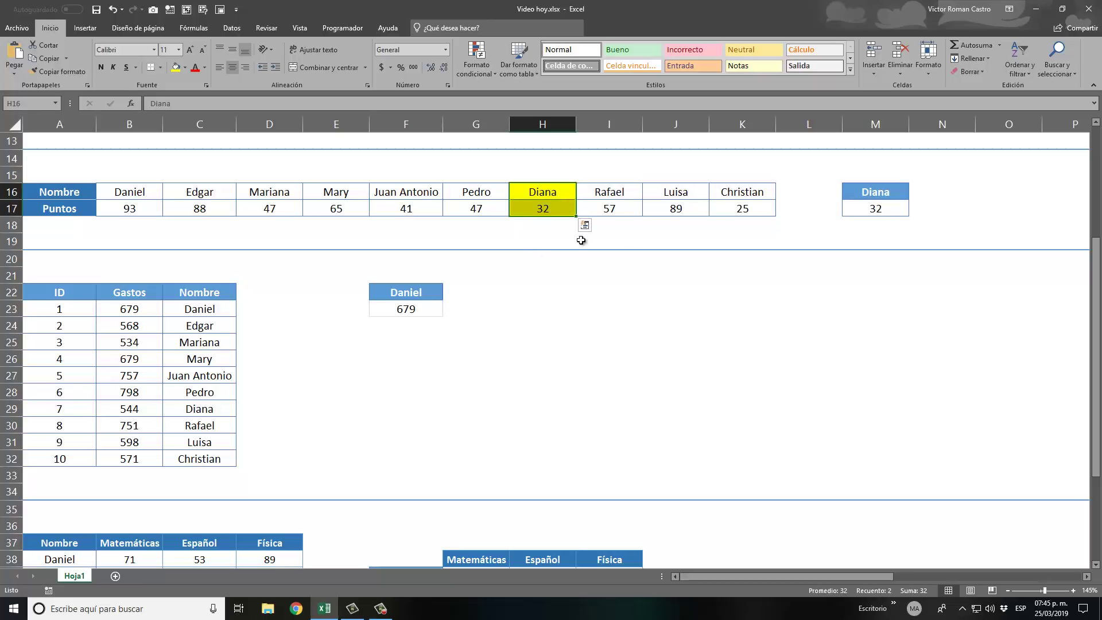
Pick Rafael in M16 and check M17 against his 57 points in I17.
left_click(879, 195)
left_click(913, 195)
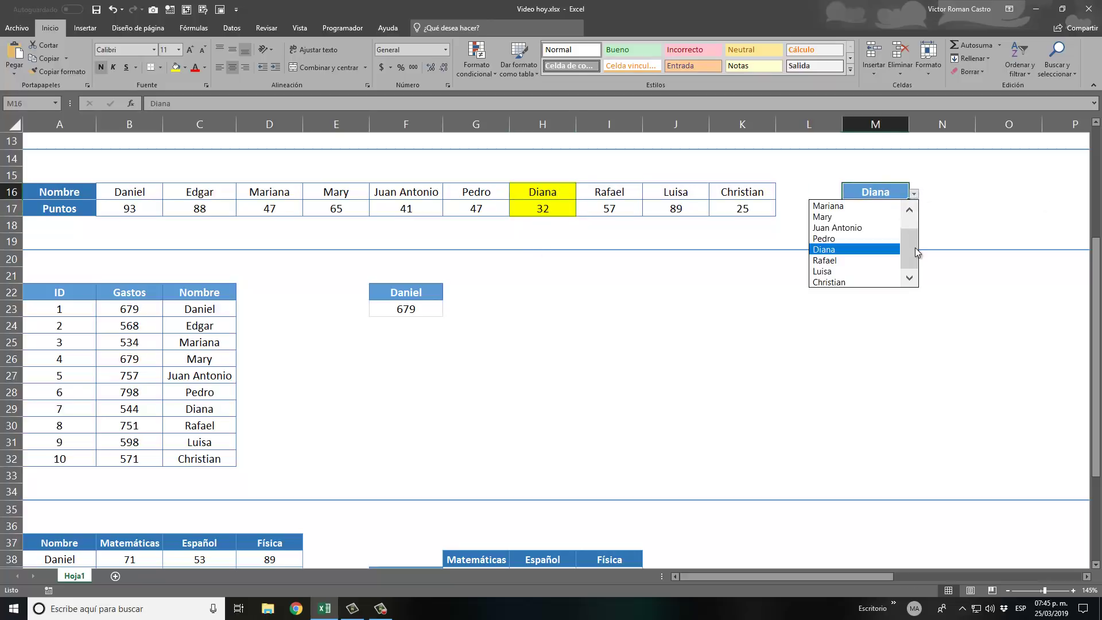
left_click(873, 260)
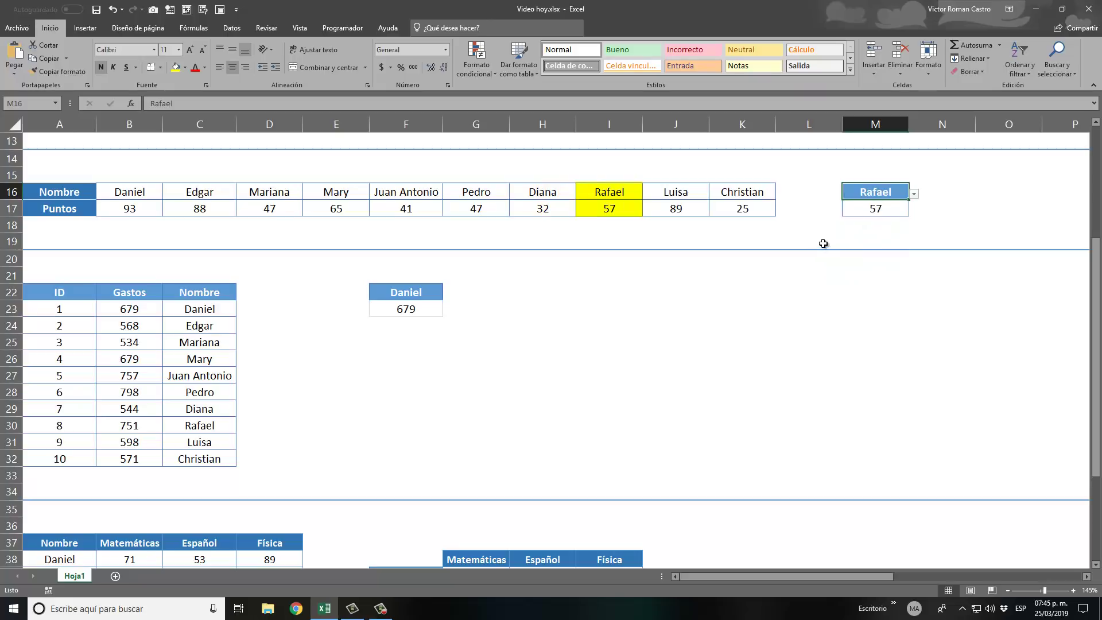
left_click(610, 209)
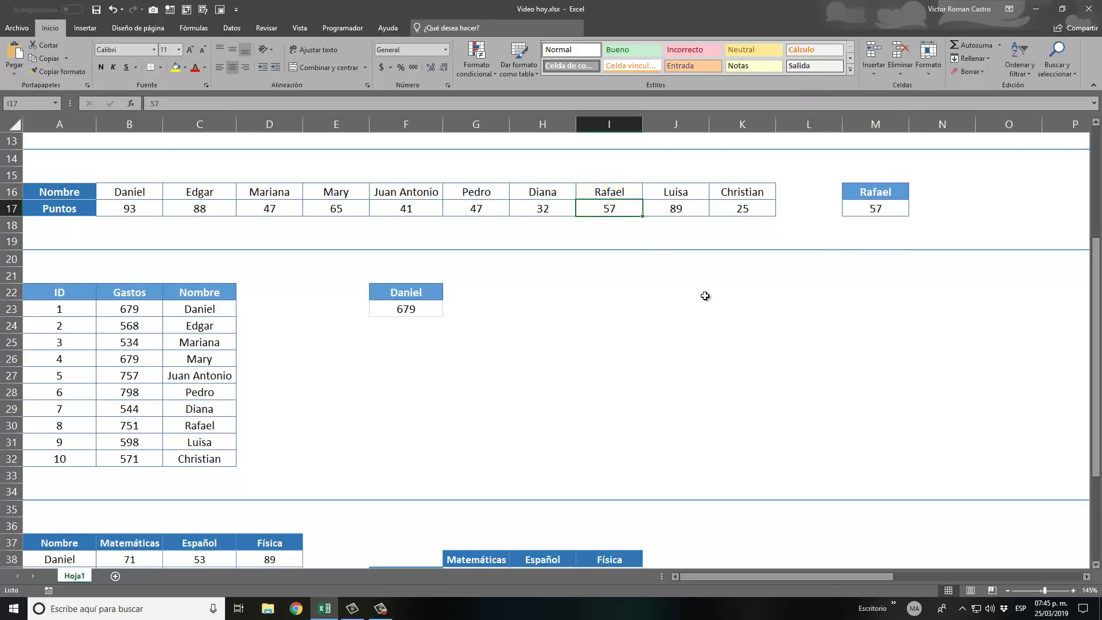
scroll(705, 296, "up", 3)
scroll(705, 296, "up", 1)
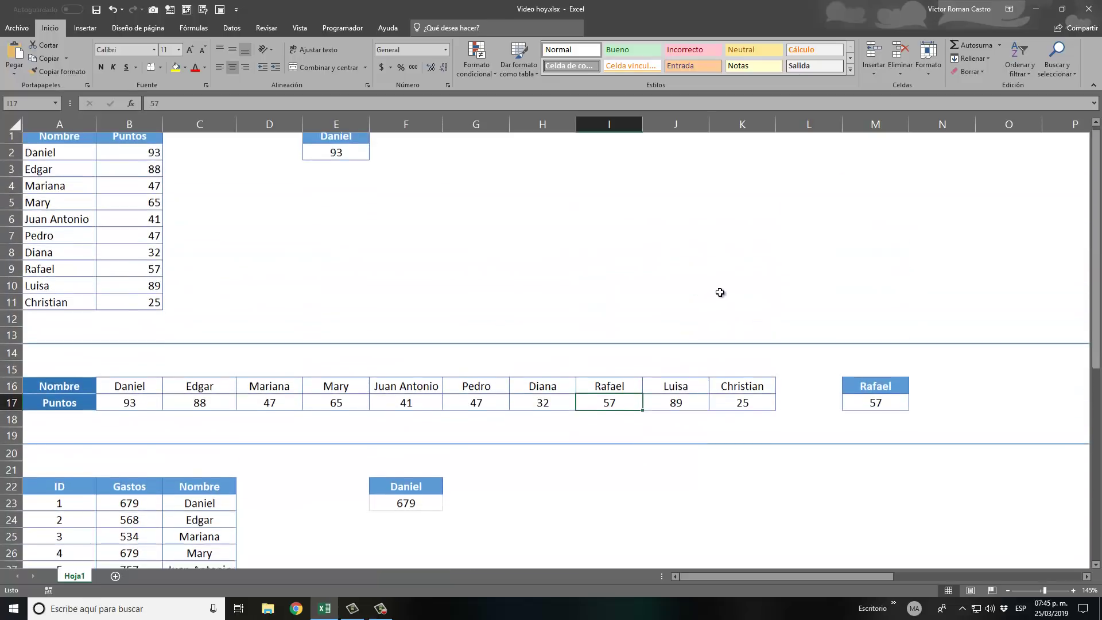
scroll(720, 294, "down", 2)
scroll(723, 295, "up", 2)
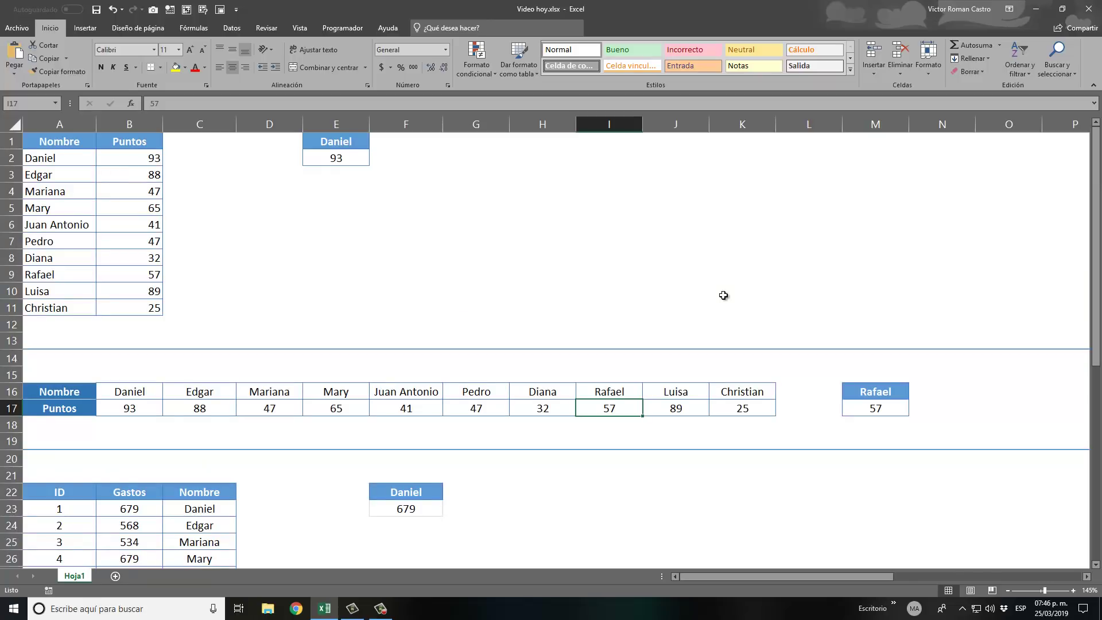
scroll(722, 295, "down", 2)
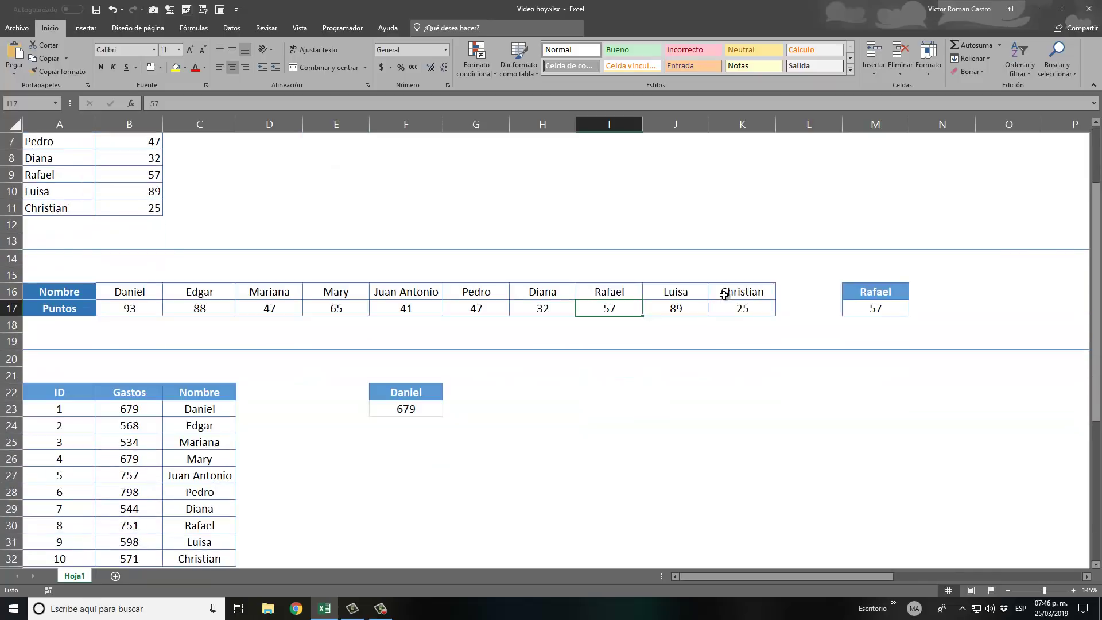
scroll(723, 295, "down", 2)
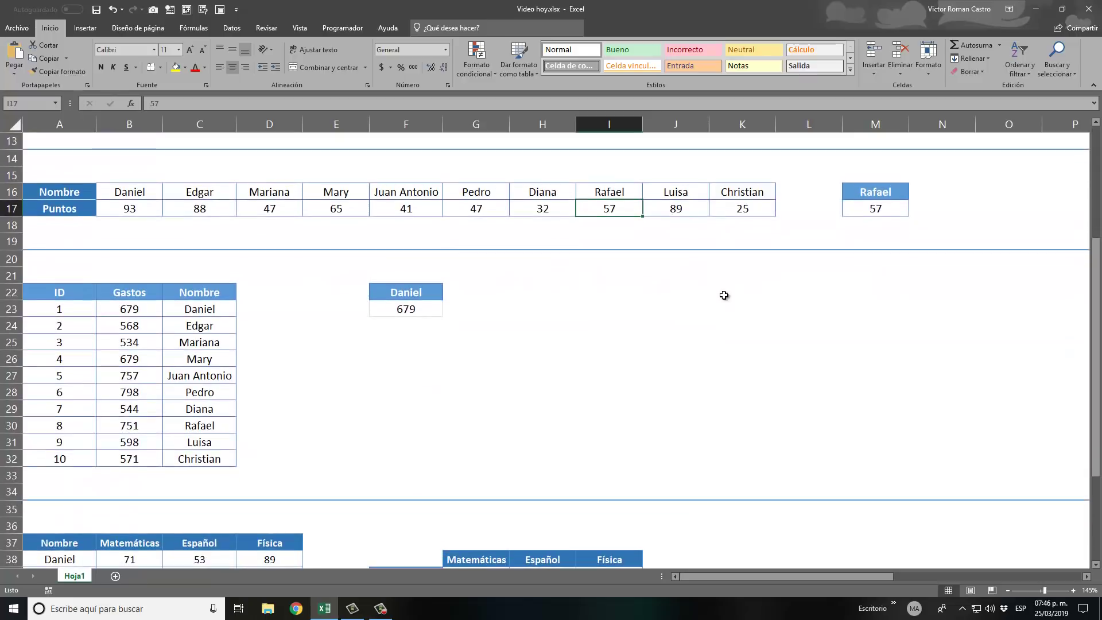
left_click(400, 311)
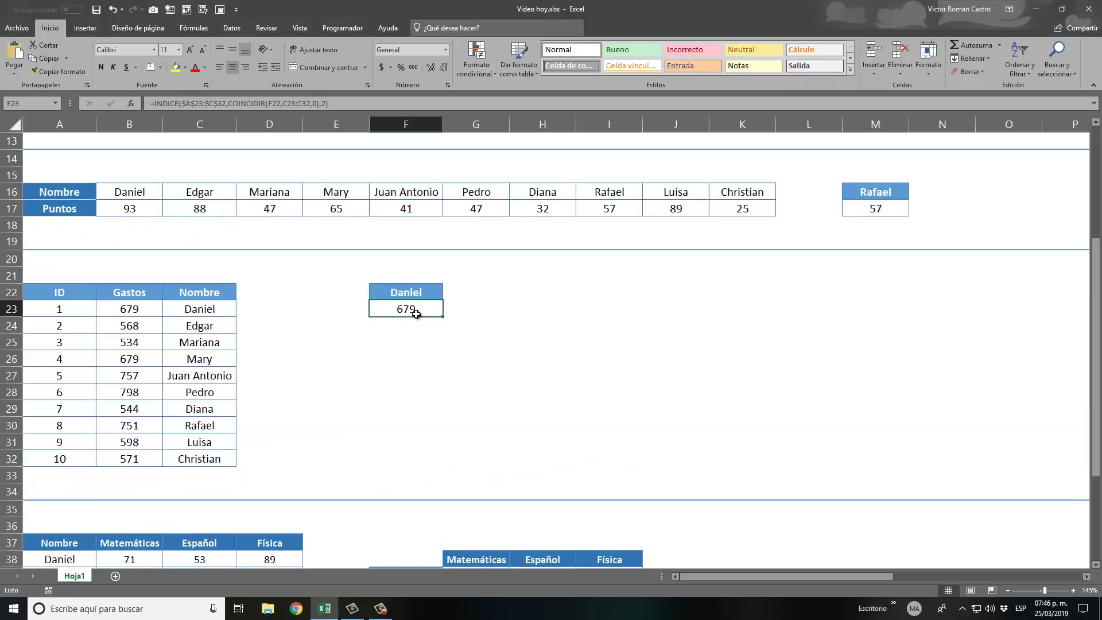
type("¿")
Highlight F23's $A$23:$C$32 table, row number, F22 lookup value and C23:C32 range arguments.
left_click(263, 310)
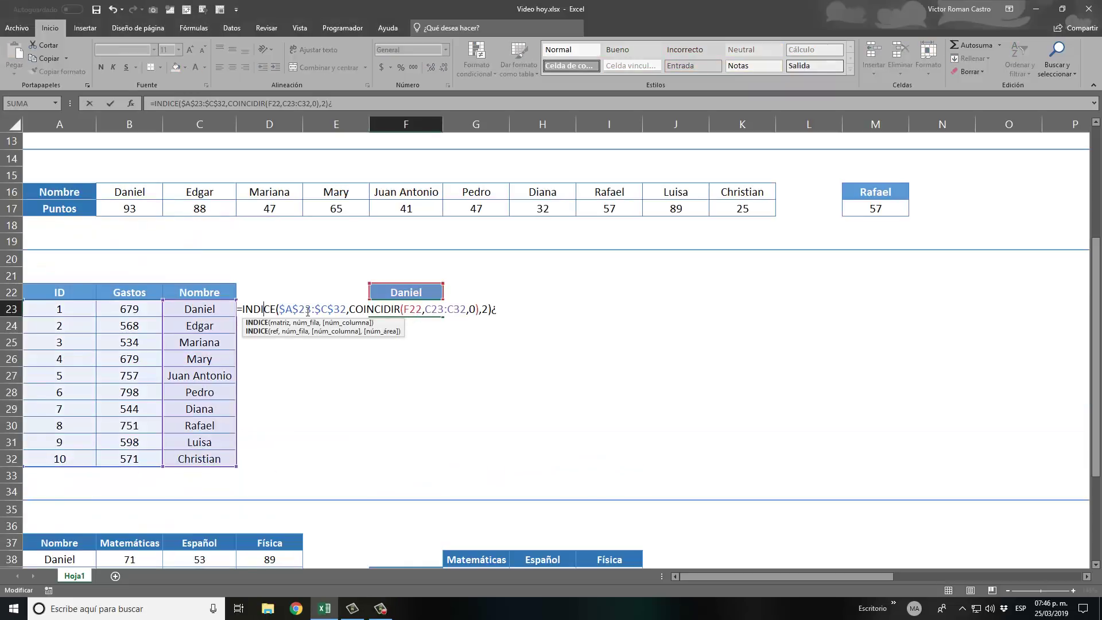
left_click(308, 309)
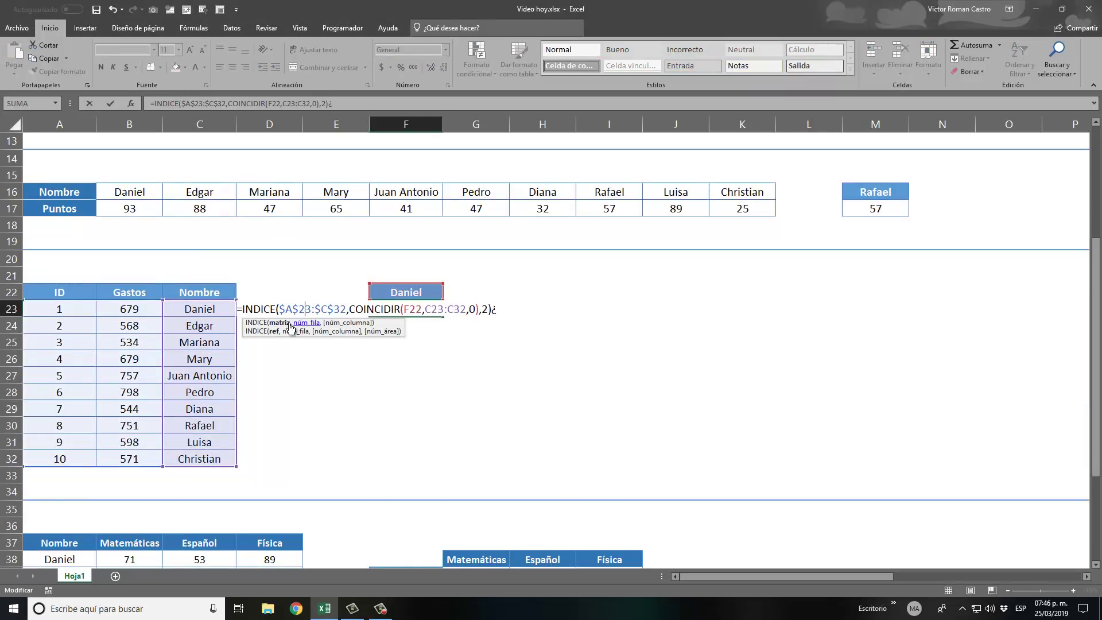
left_click(284, 323)
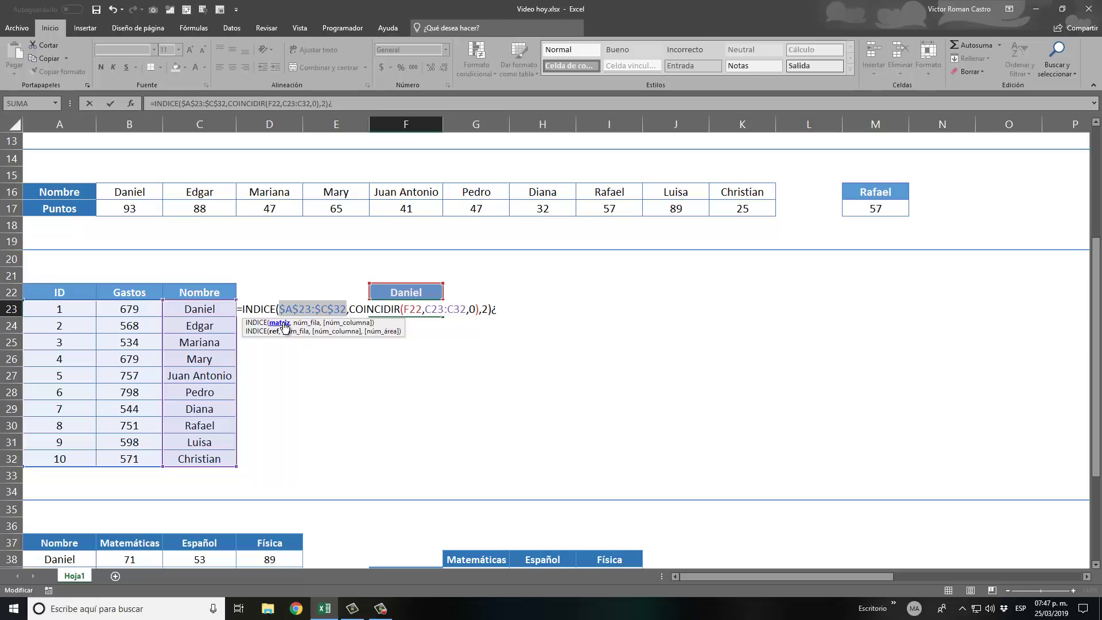
left_click(300, 323)
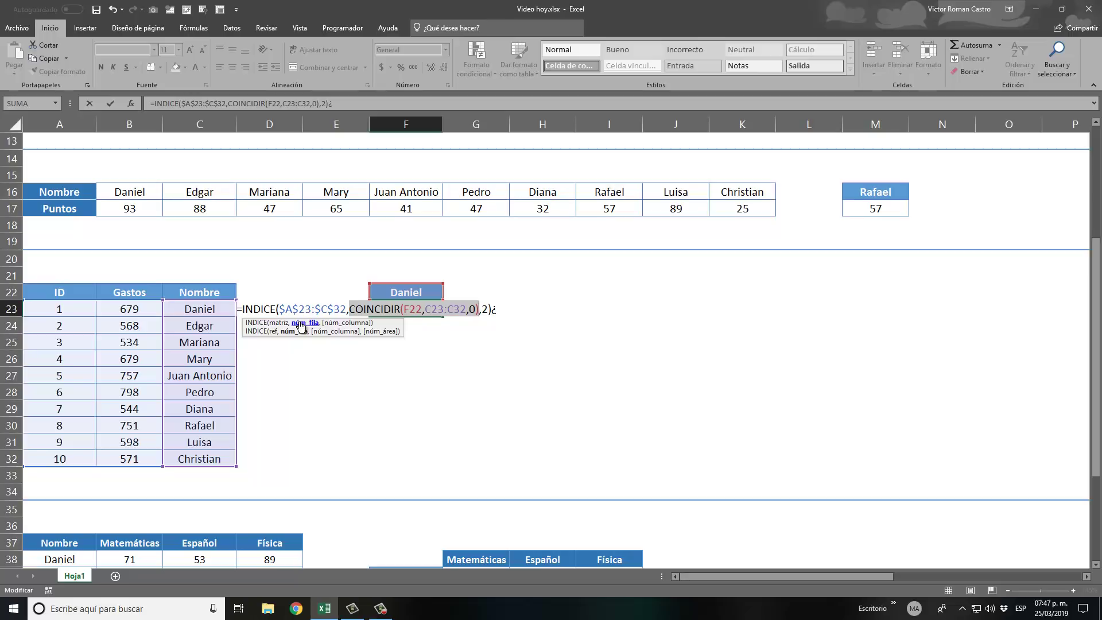
left_click(413, 310)
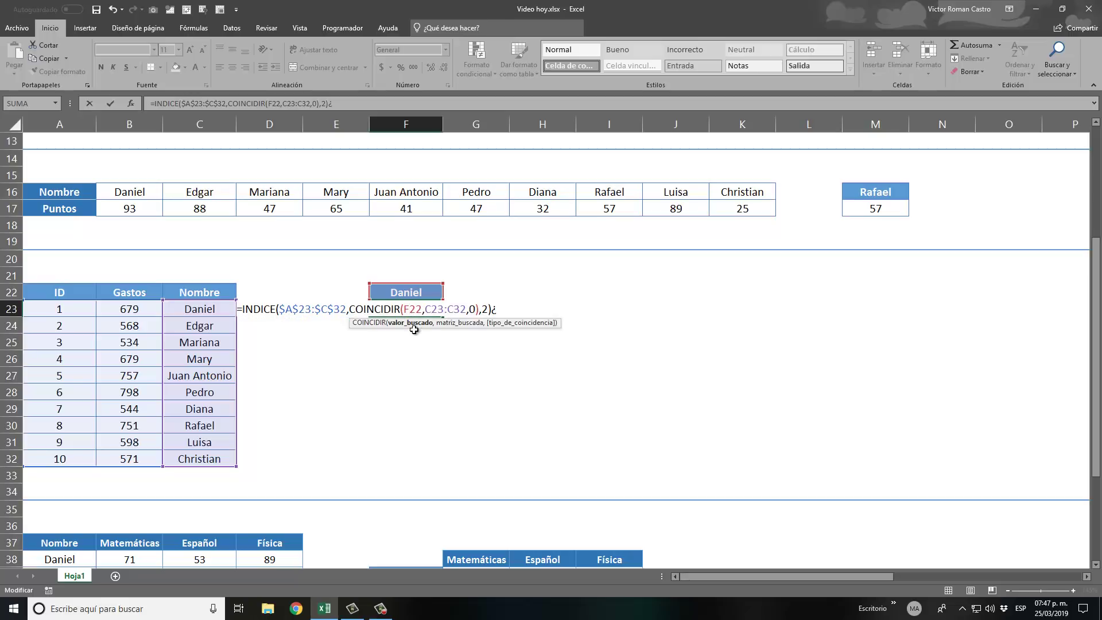
left_click(413, 325)
left_click(457, 323)
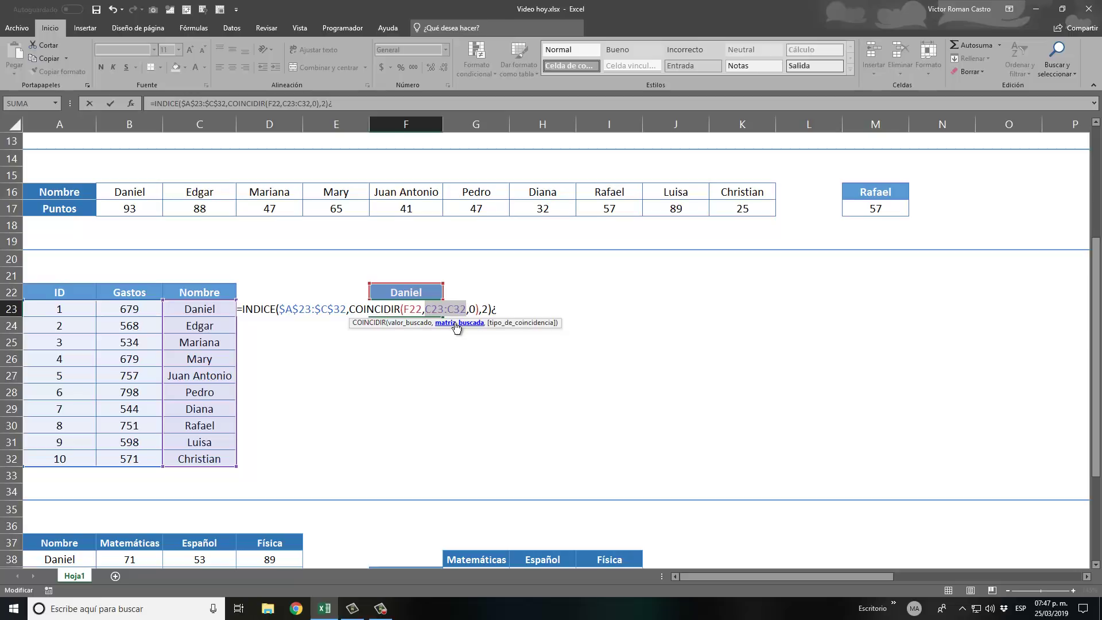
Delete the stray trailing '¿' and commit F23's formula, still returning 679.
left_click(499, 308)
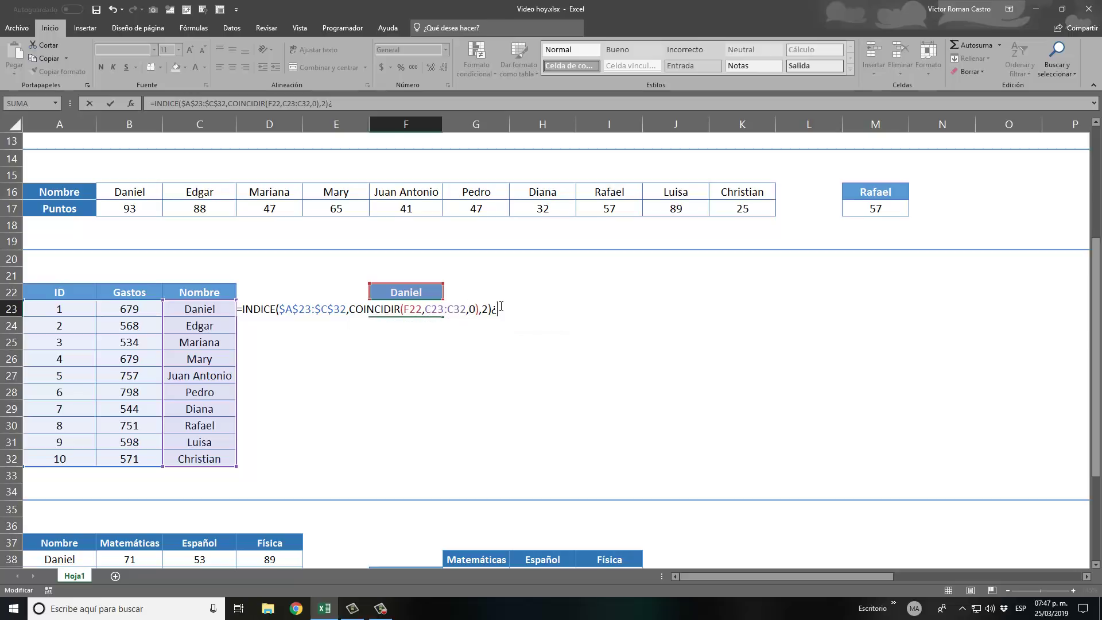
key("BackSpace")
left_click(481, 308)
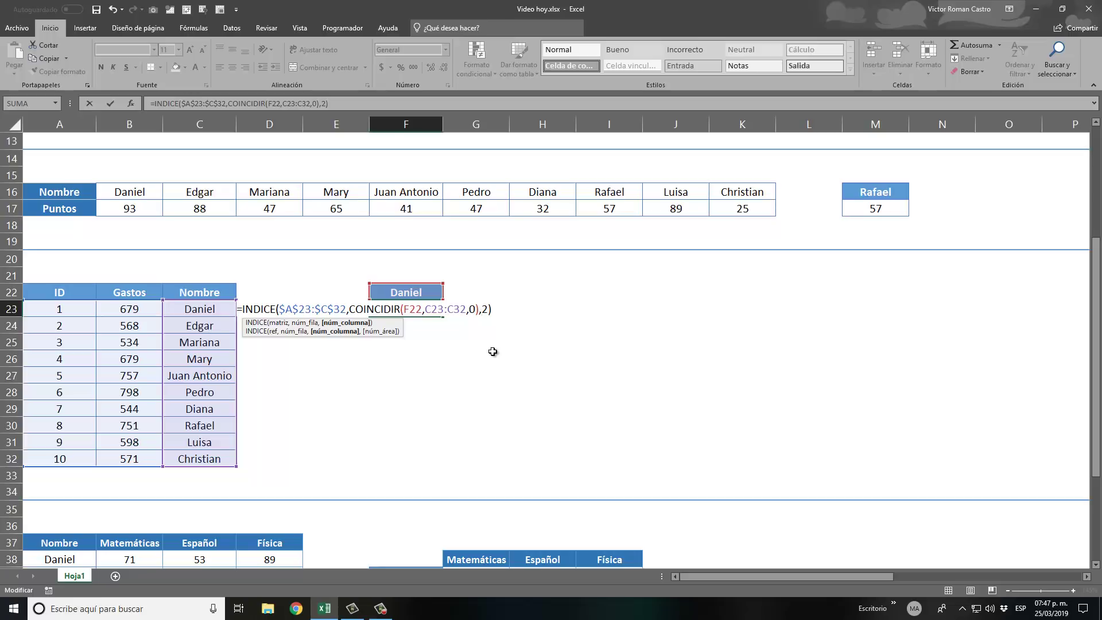
key("Return")
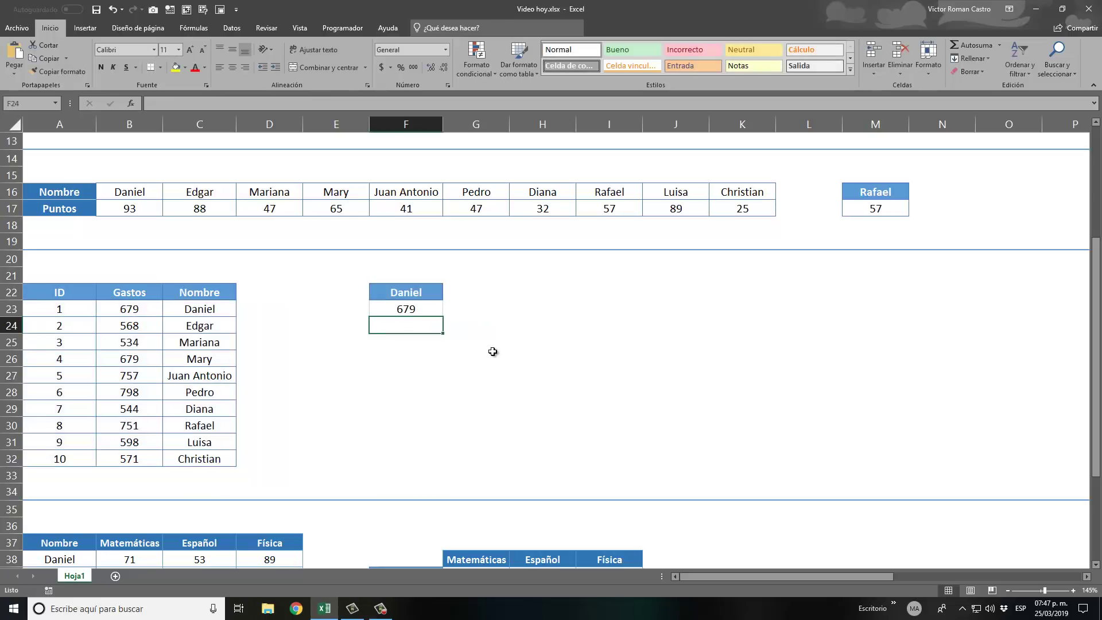
Compare F23's result with Daniel's Gastos value 679 in the table.
left_click(418, 315)
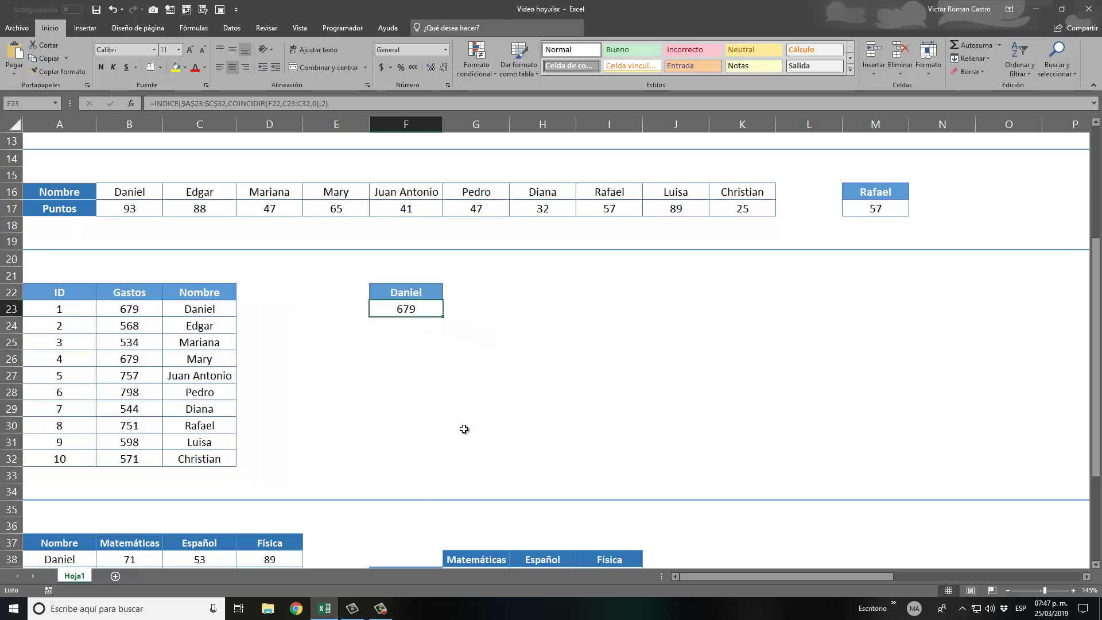
left_click(428, 293)
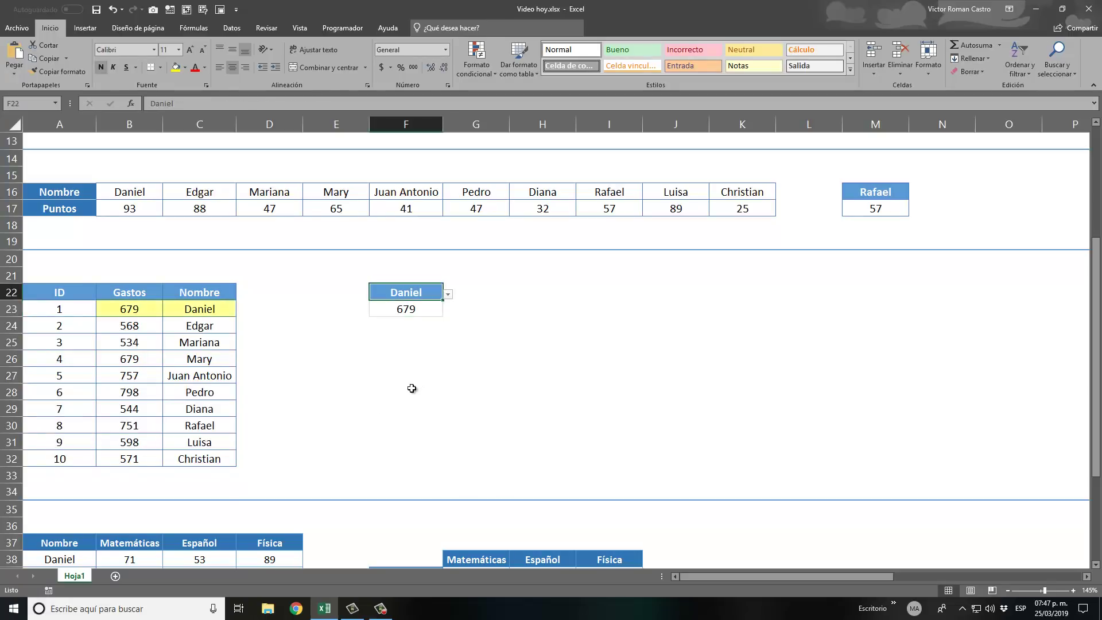
left_click(222, 305)
left_click(142, 309)
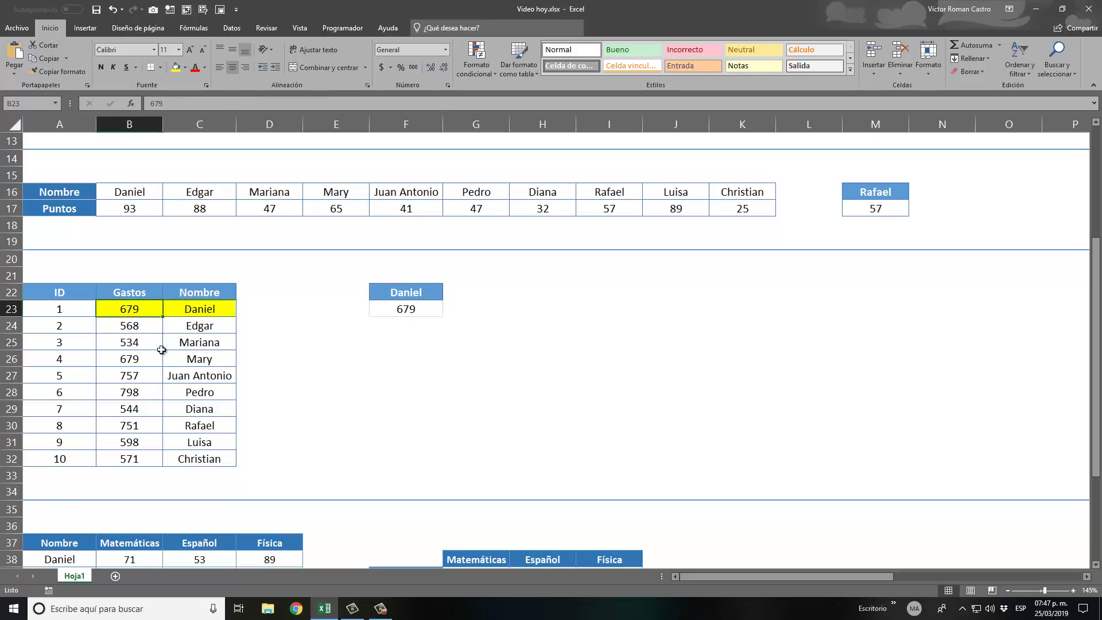
left_click(432, 308)
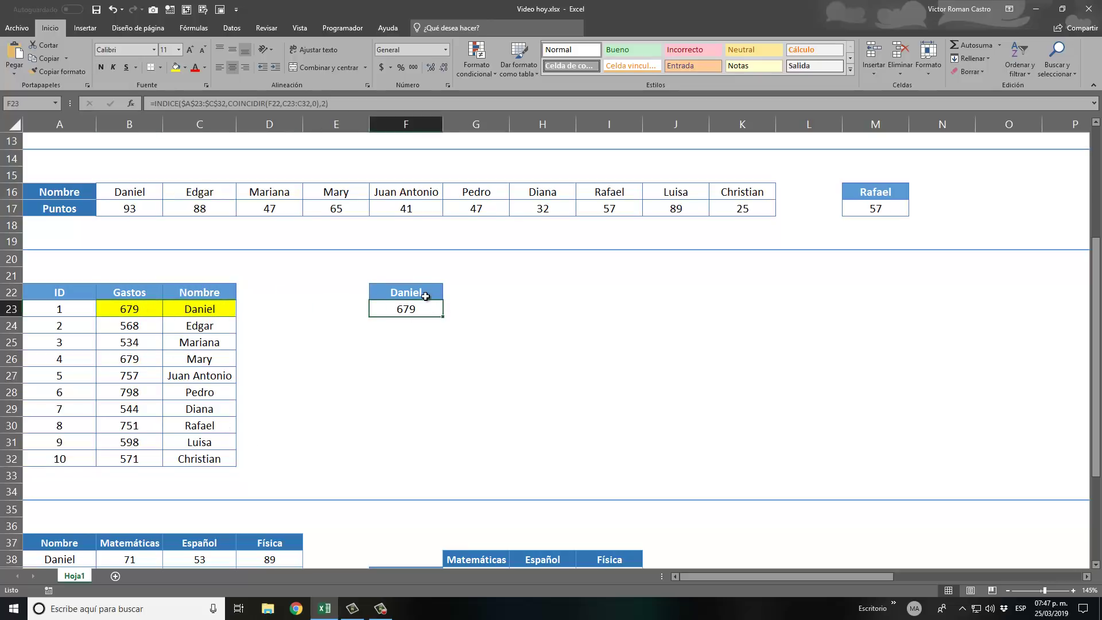
Switch F22's name to Pedro, then Juan Antonio, checking F23 updates to 757.
left_click(425, 296)
left_click(448, 294)
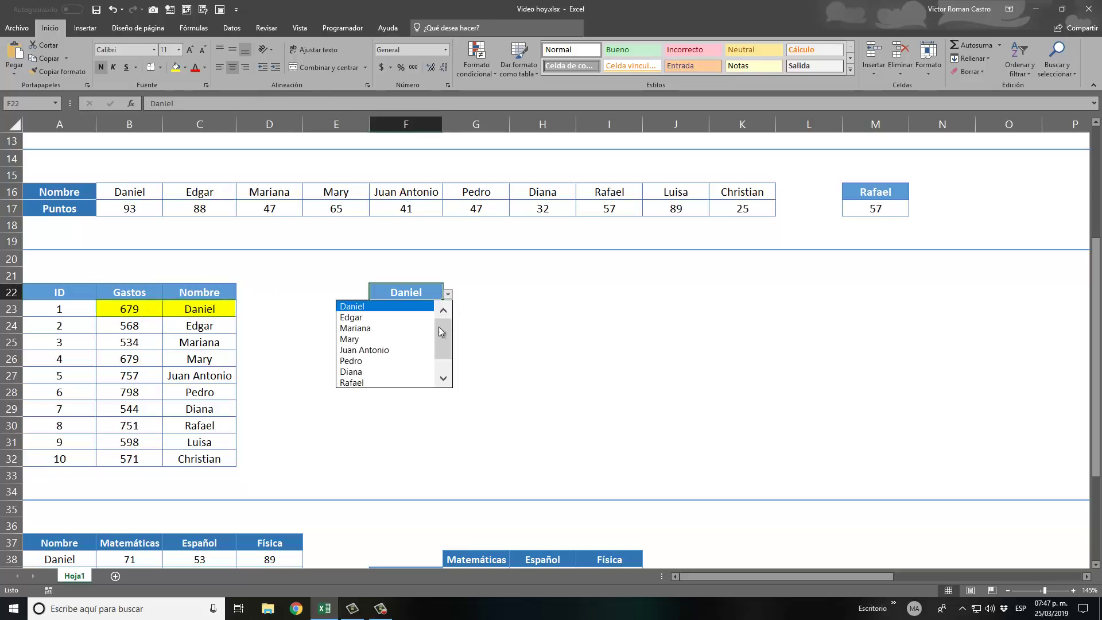
left_click(384, 359)
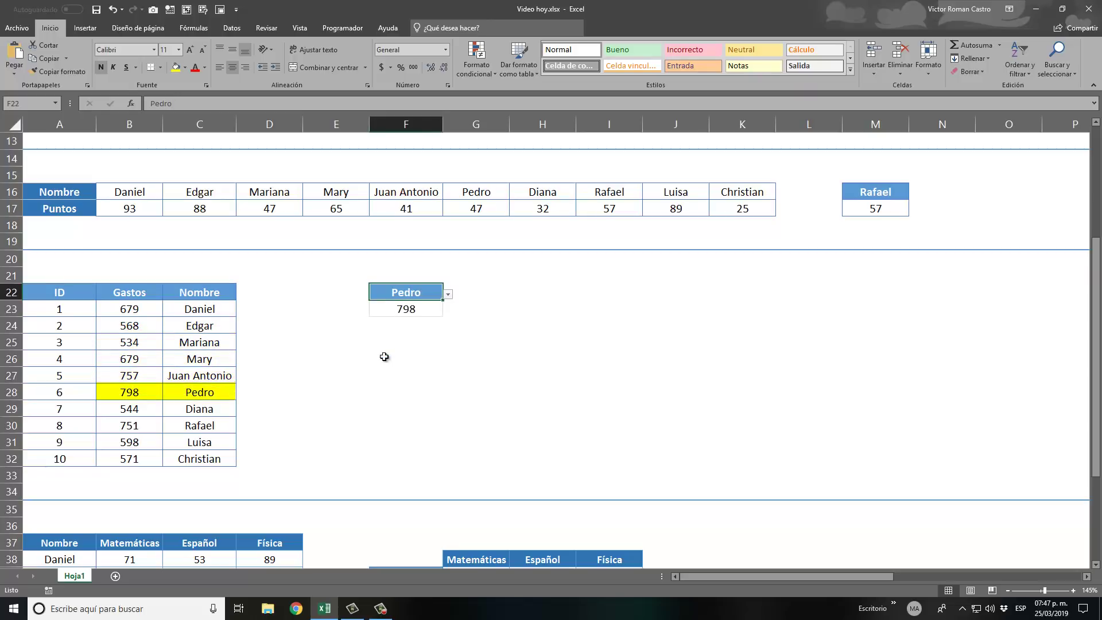
left_click(425, 313)
key("Up")
left_click(448, 293)
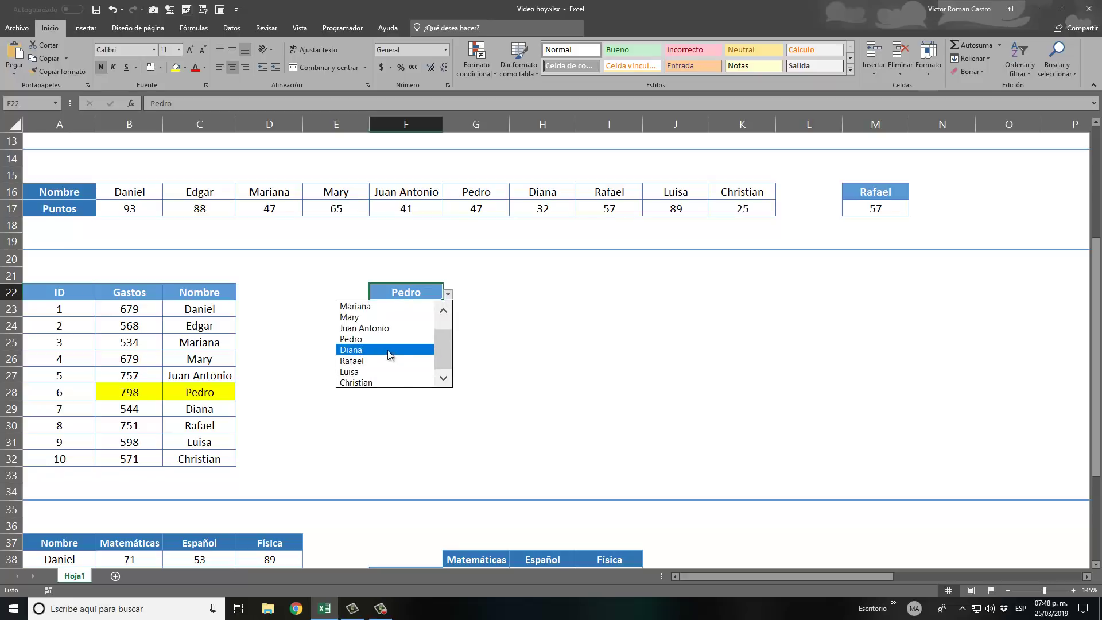
left_click(384, 328)
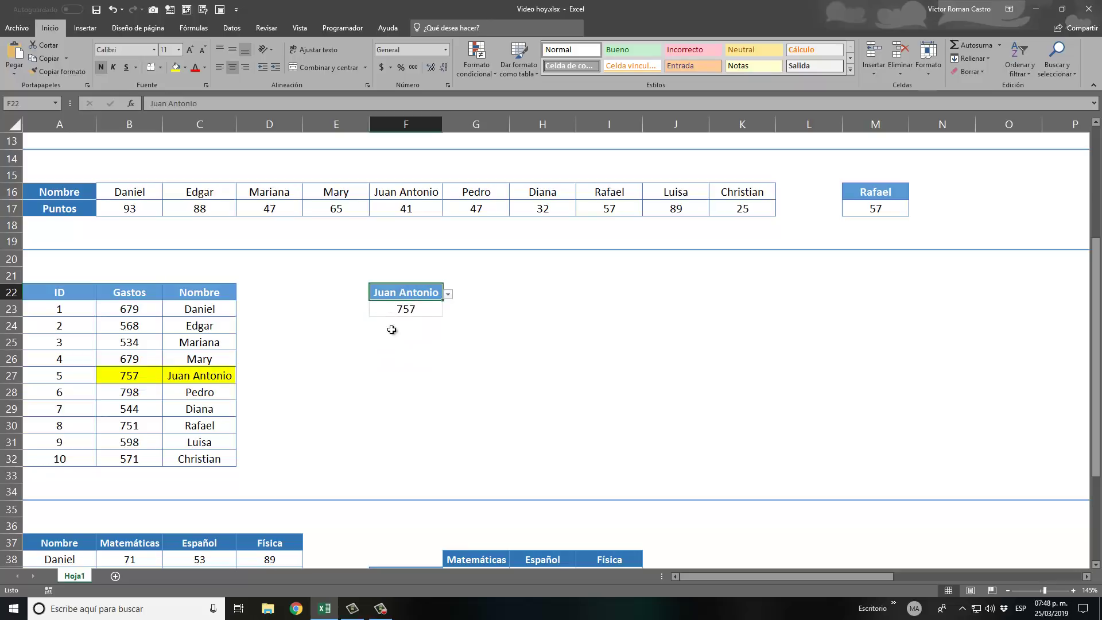
left_click(425, 309)
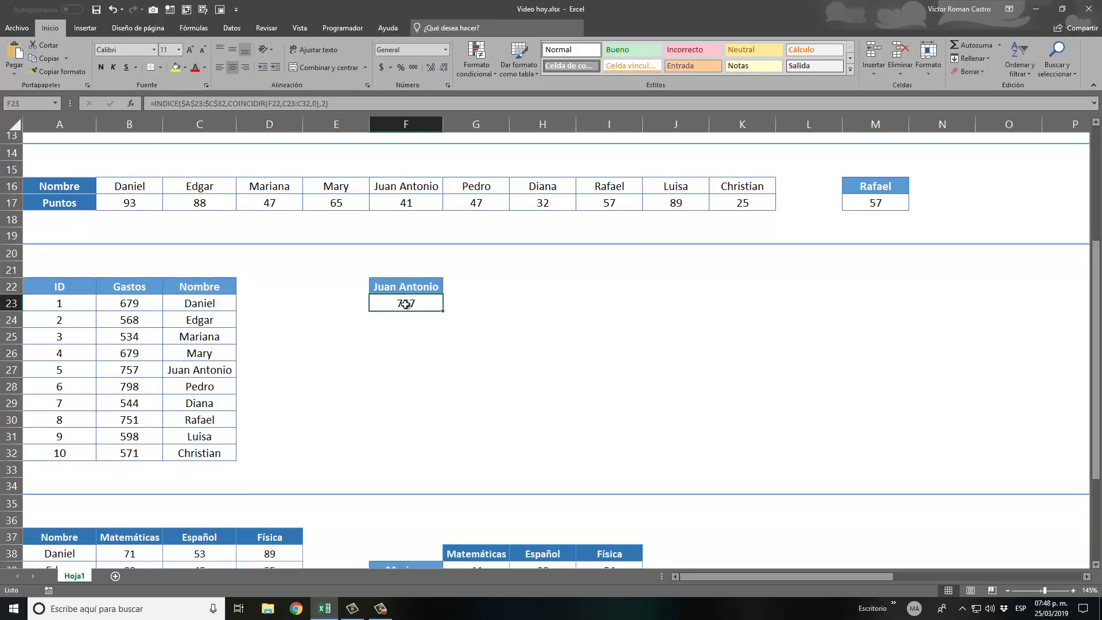
Scroll down to the two-way Nombre/Matemáticas/Español/Física score table.
scroll(425, 309, "down", 5)
scroll(423, 312, "down", 1)
scroll(423, 312, "up", 1)
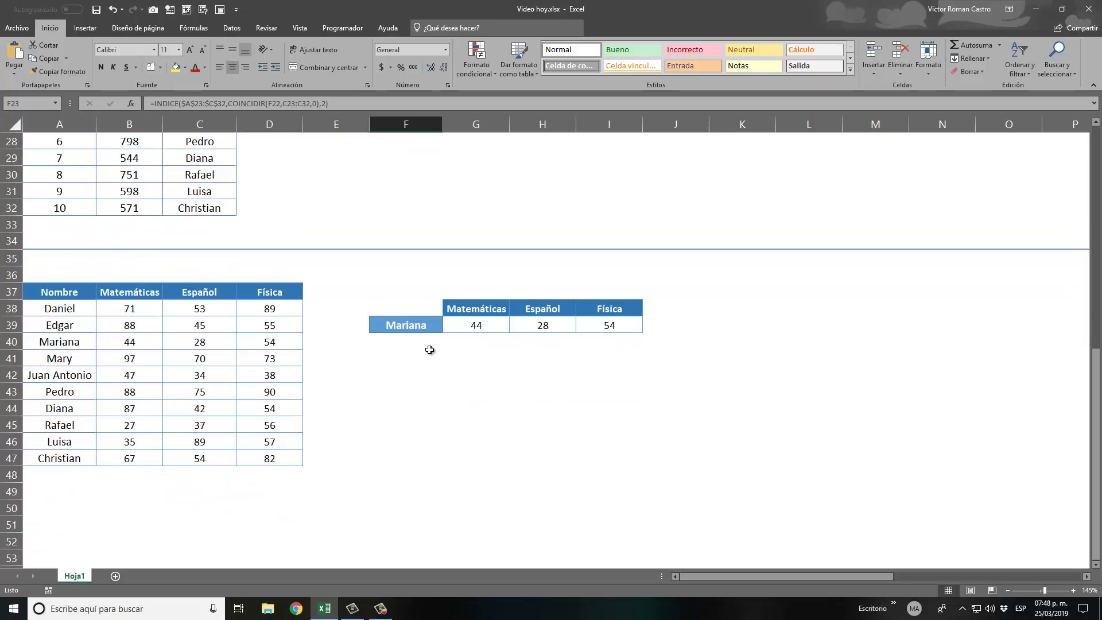
left_click(463, 325)
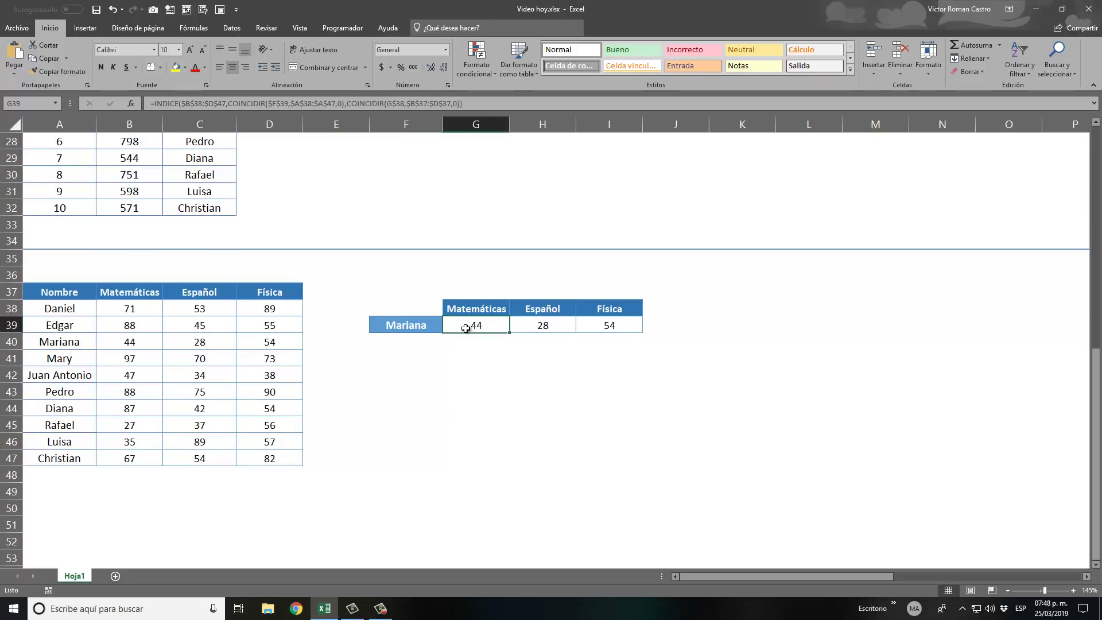
left_click(465, 388)
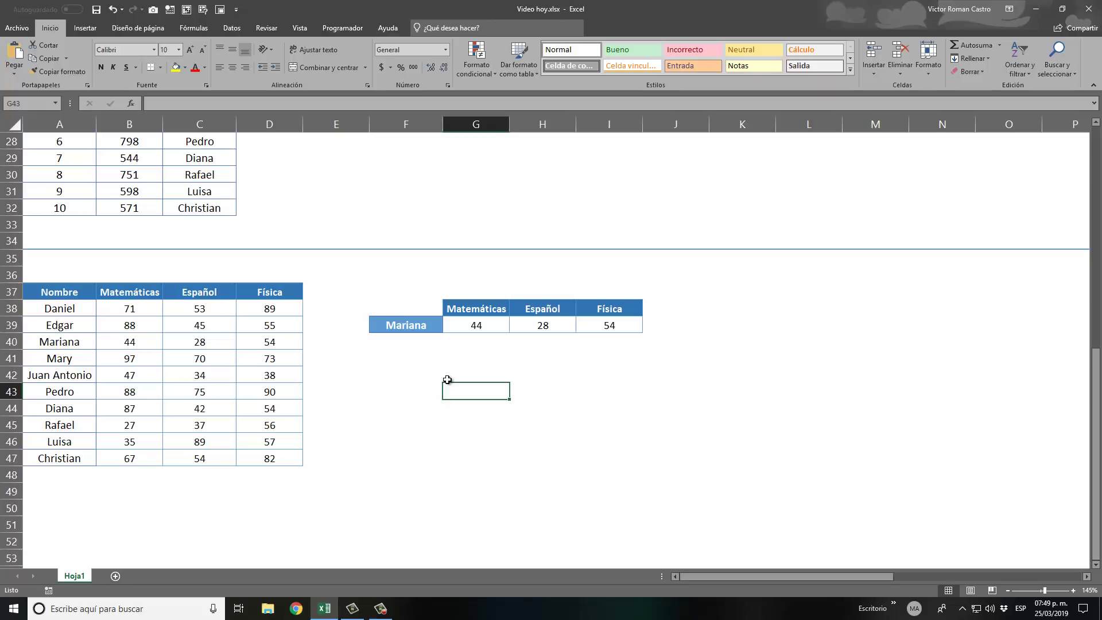
scroll(346, 363, "down", 1)
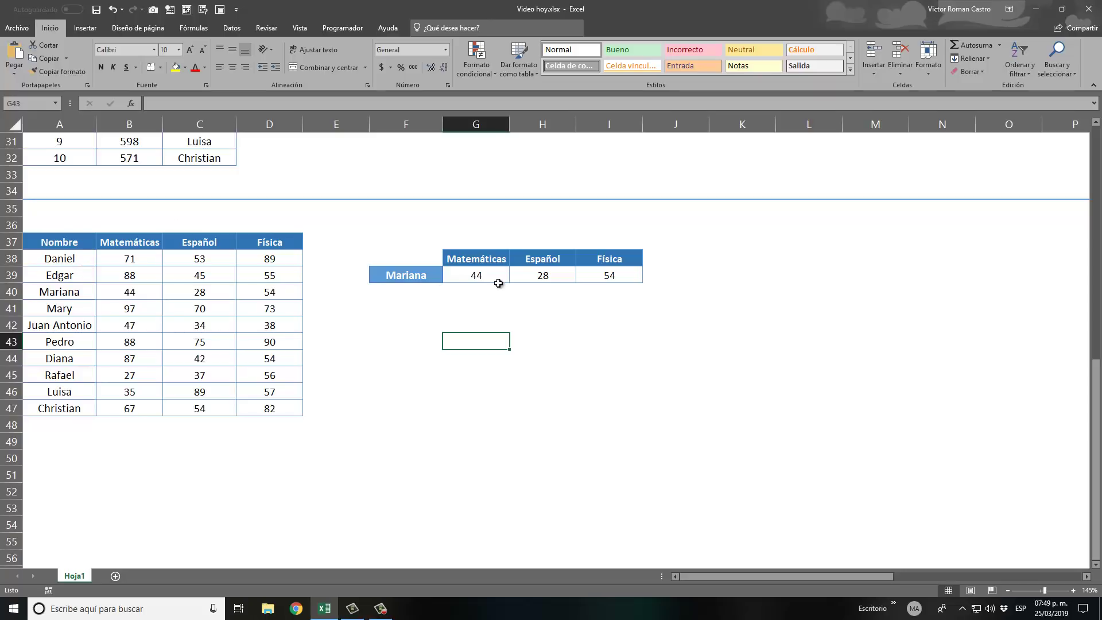
Open G39's formula and step through $B$38:$D$47 and the first COINCIDIR's $F$39, $A$38:$A$47 arguments.
left_click(483, 275)
double_click(483, 274)
type("¿")
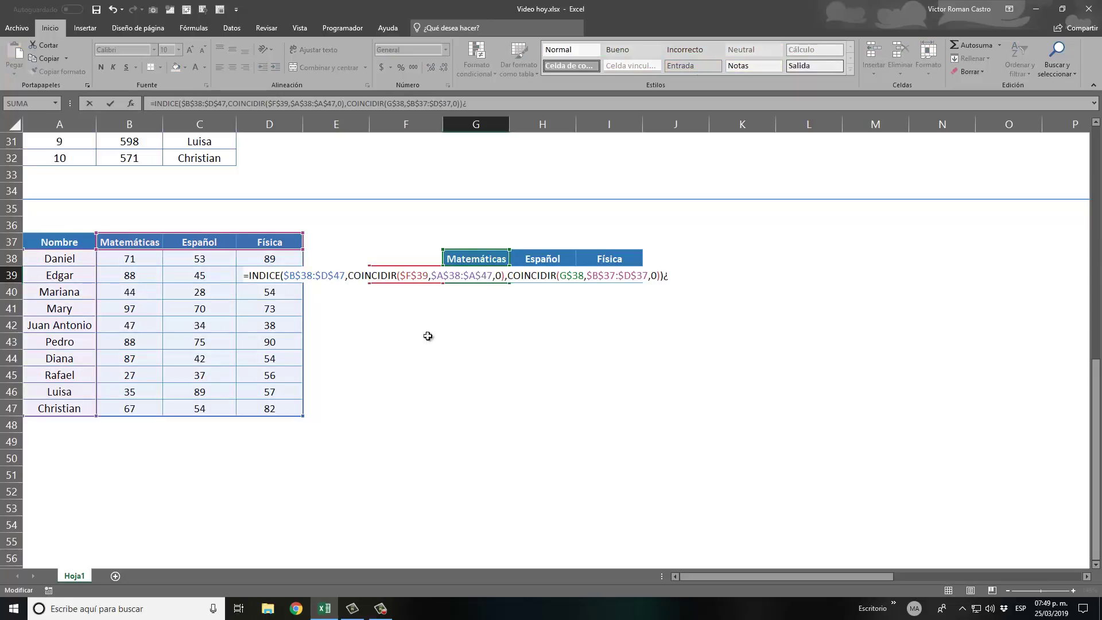
left_click(268, 275)
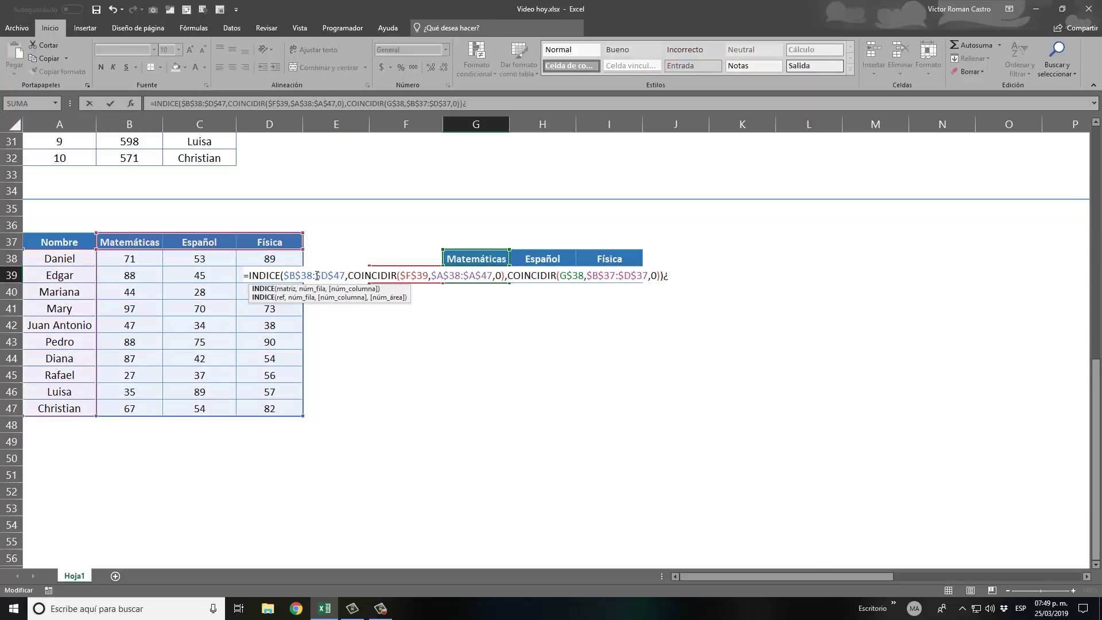
left_click(316, 275)
left_click(378, 275)
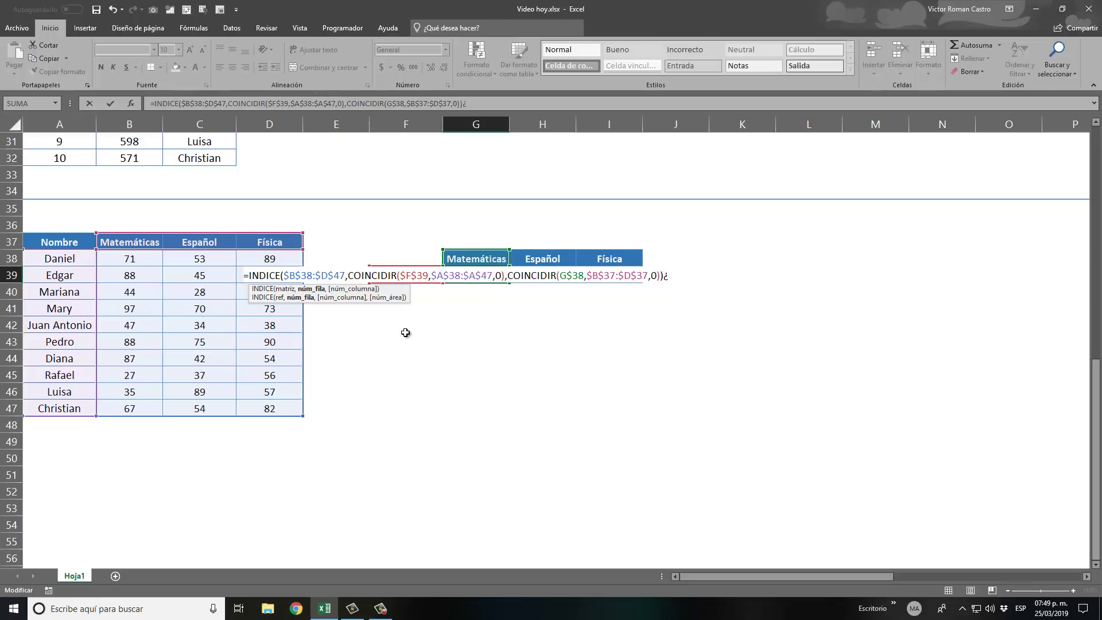
double_click(413, 276)
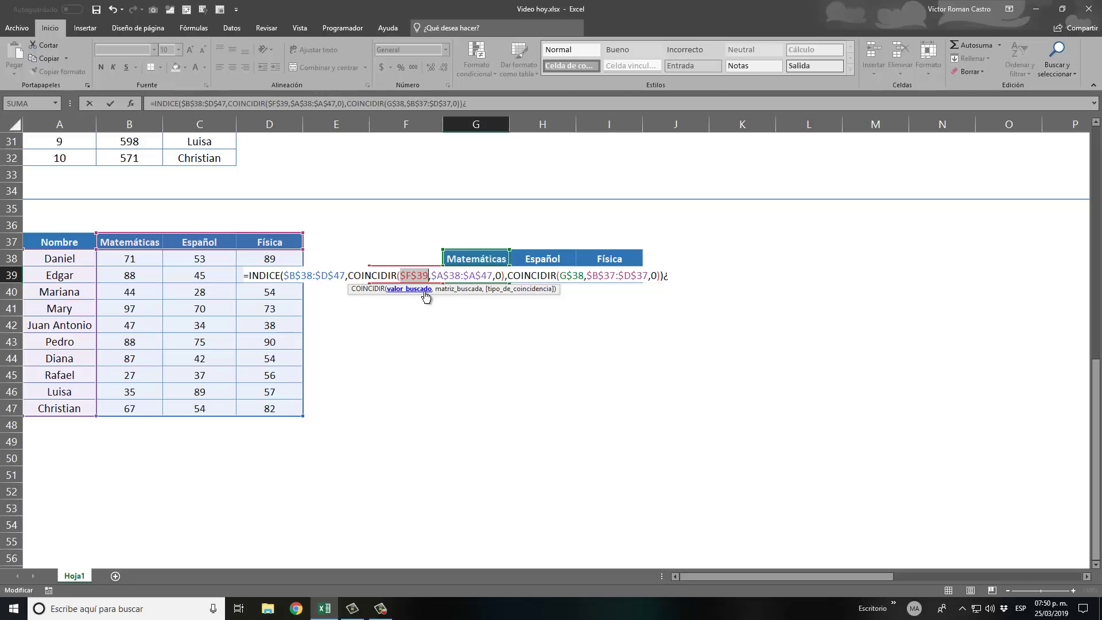
left_click(449, 275)
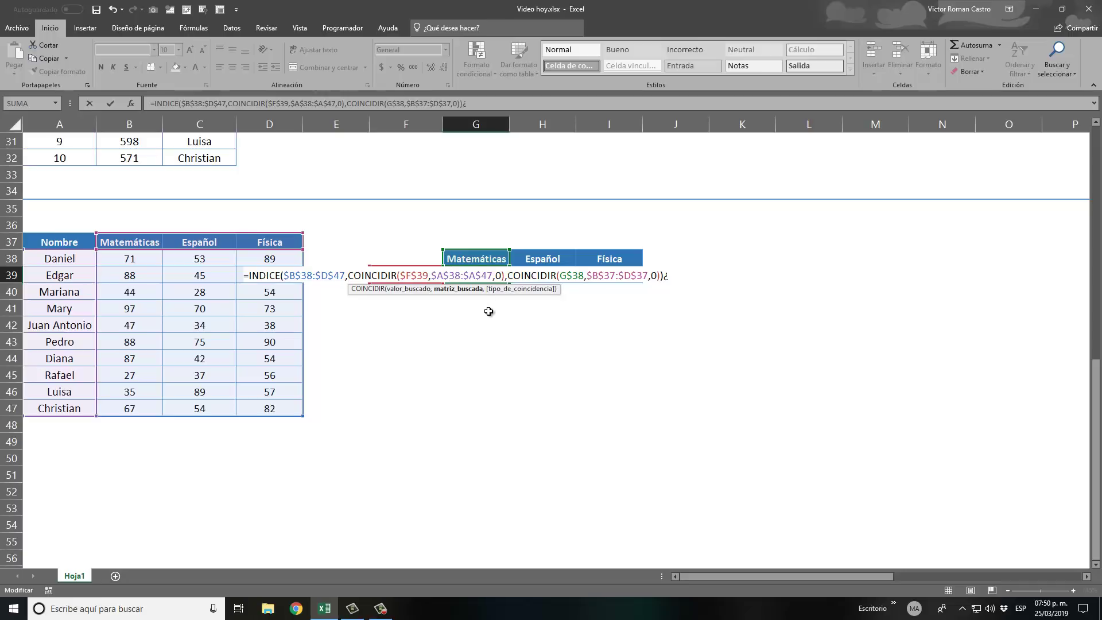
key("Right")
key("Right")
key("Right")
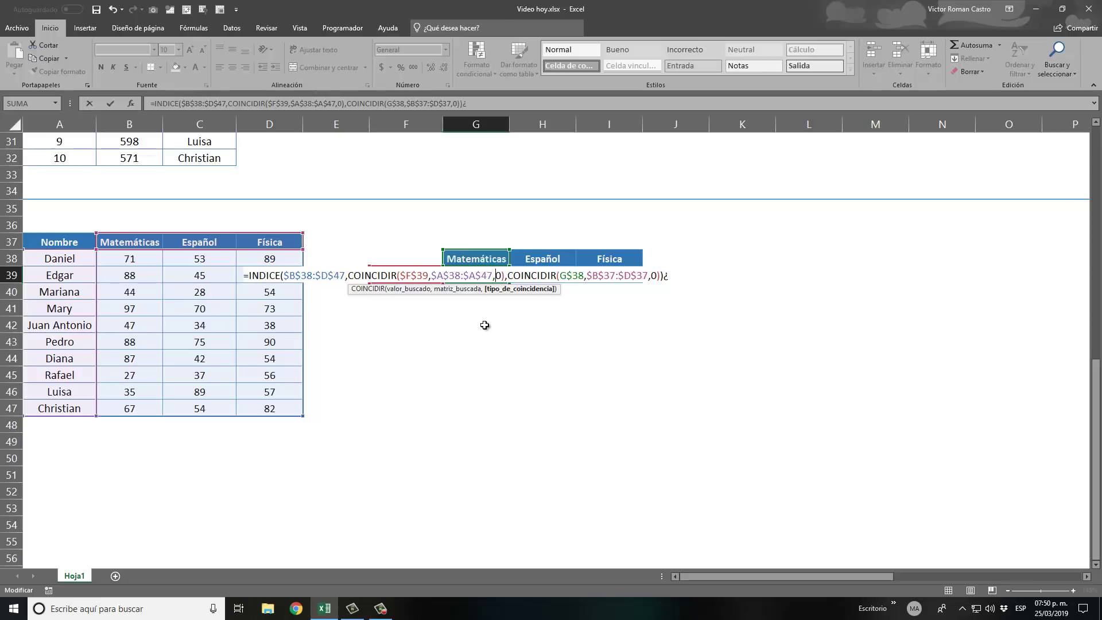
key("Right")
key("Right")
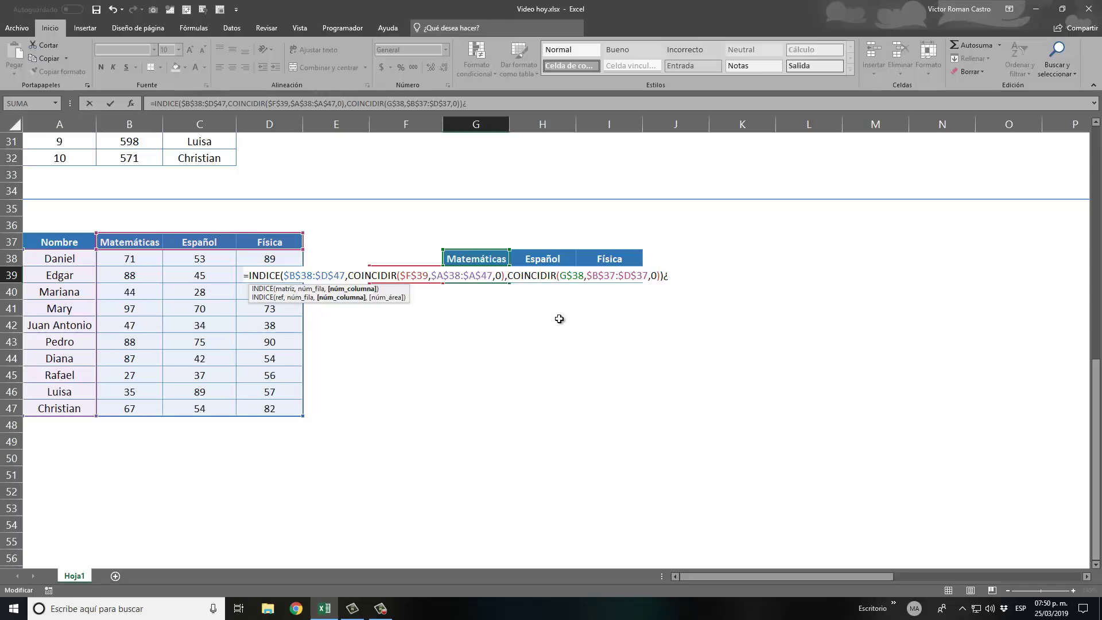
Review the second COINCIDIR's $B$37:$D$37 range, delete the stray character and commit G39.
left_click(569, 276)
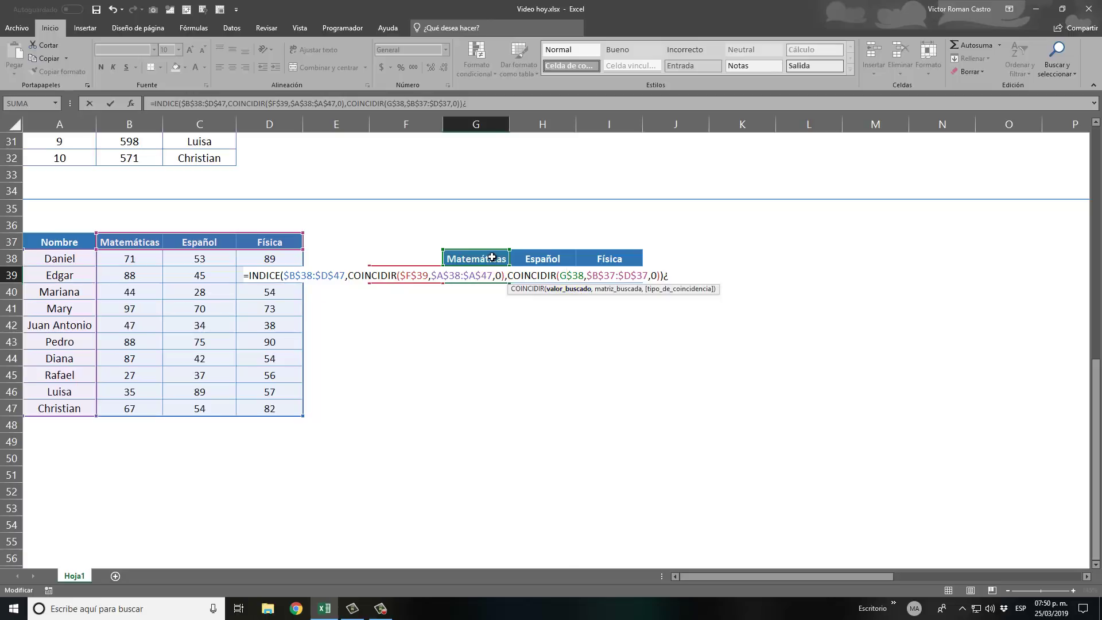
left_click(611, 275)
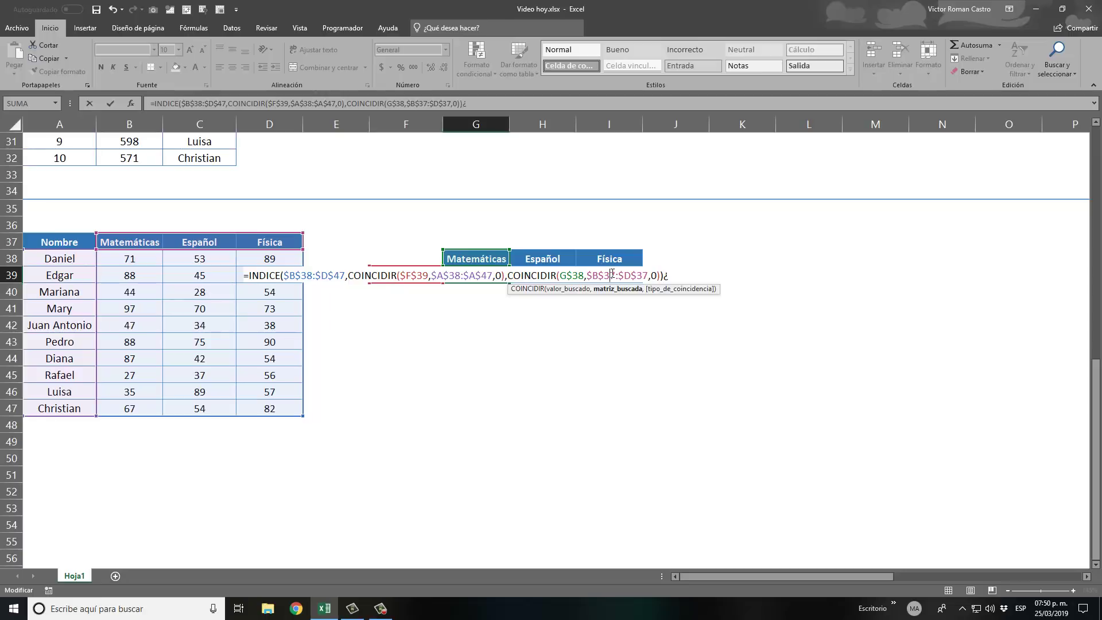
left_click(685, 275)
key("BackSpace")
key("Left")
key("Left")
key("Left")
left_click(675, 274)
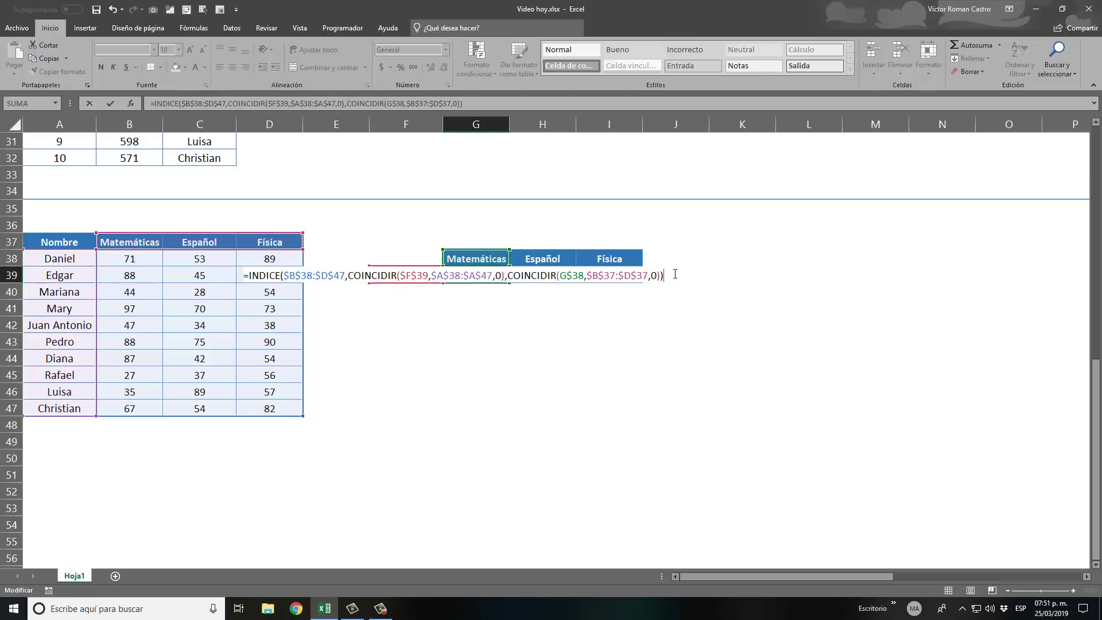
key("Return")
Check G39's 44 against Mariana, the Matemáticas header and the table, then copy G39.
key("Up")
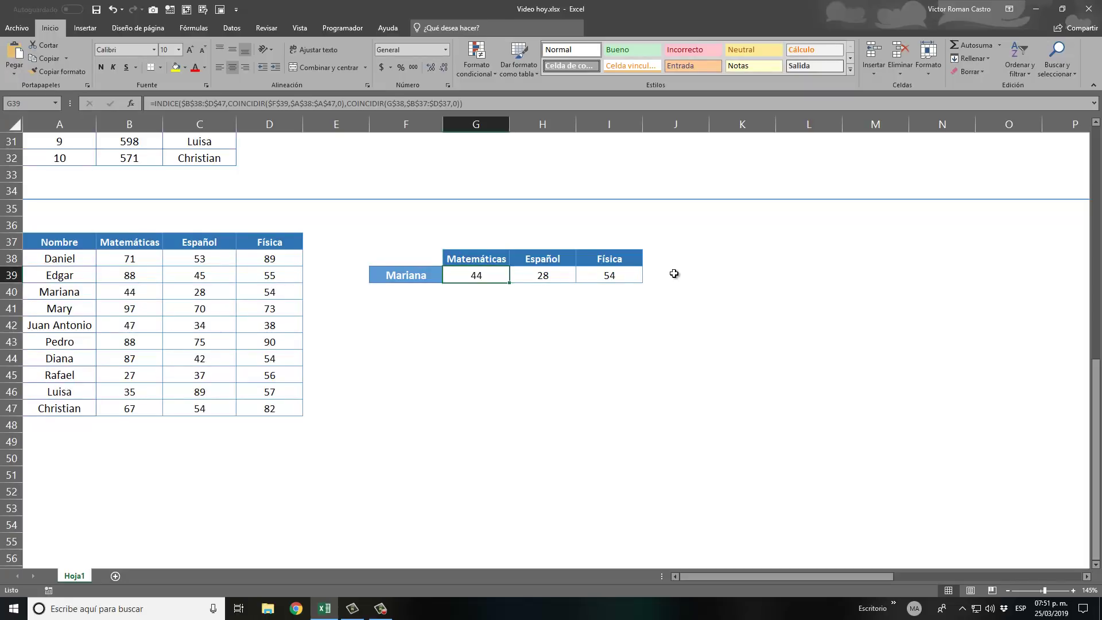
key("Up")
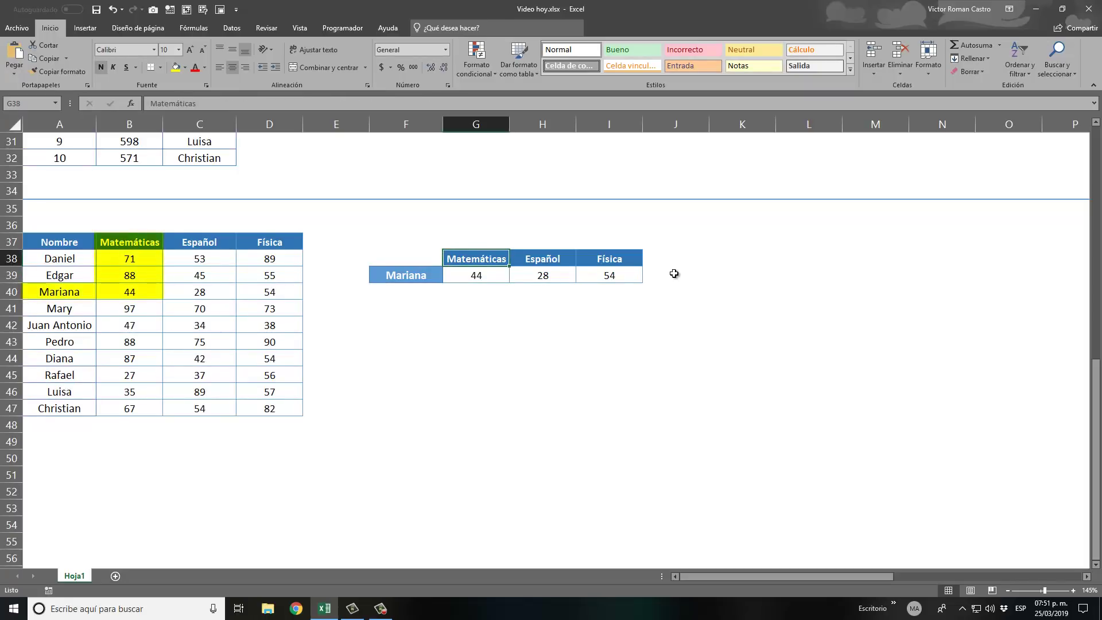
key("Down")
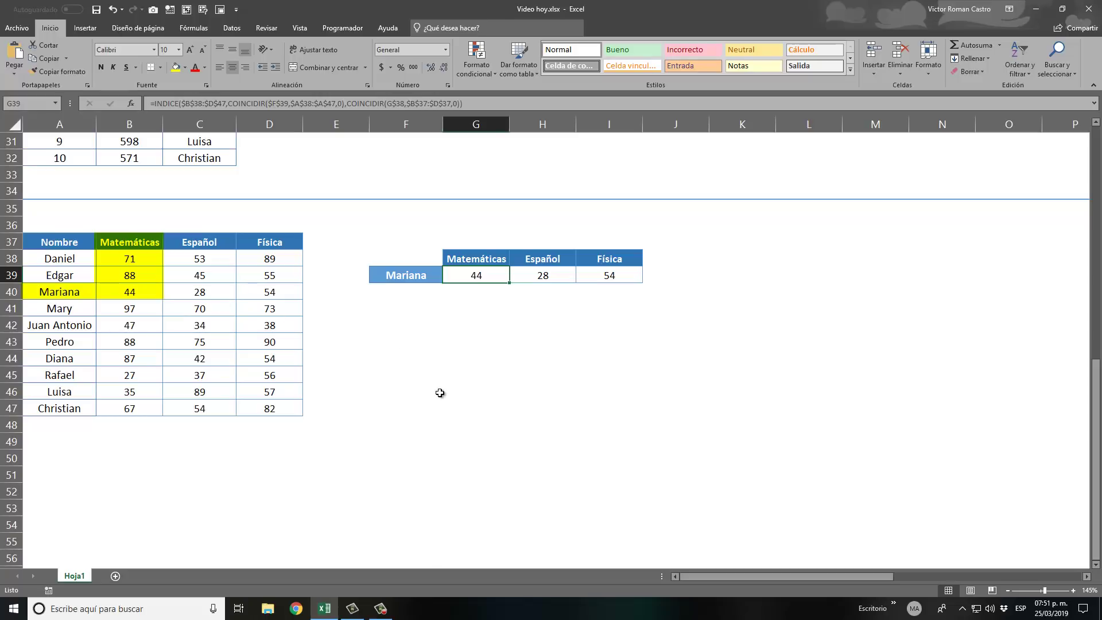
left_click(435, 272)
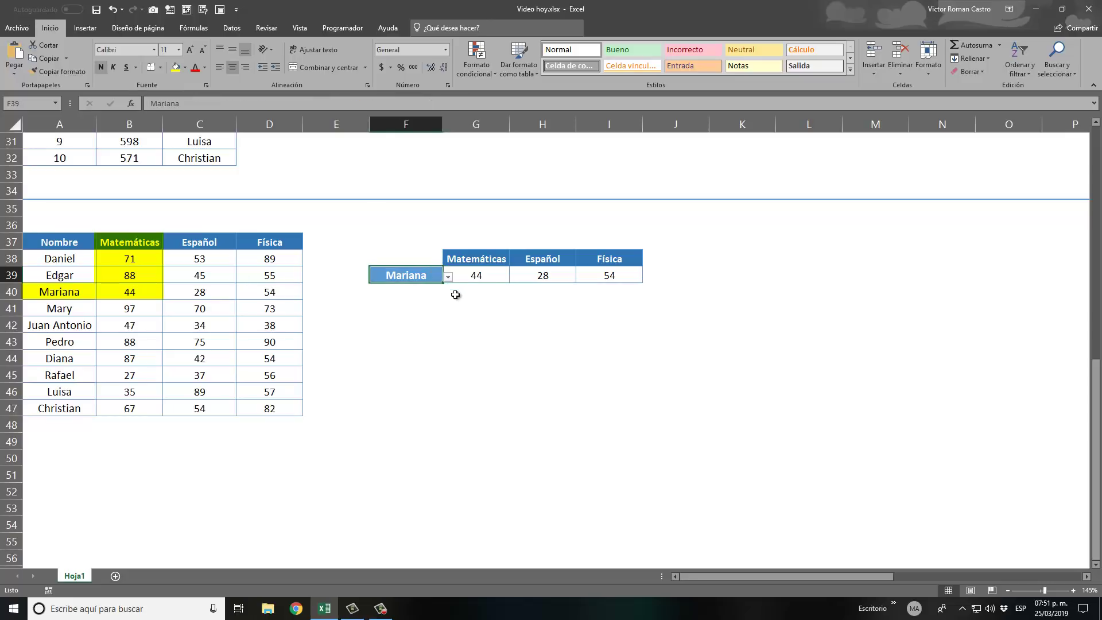
left_click(491, 258)
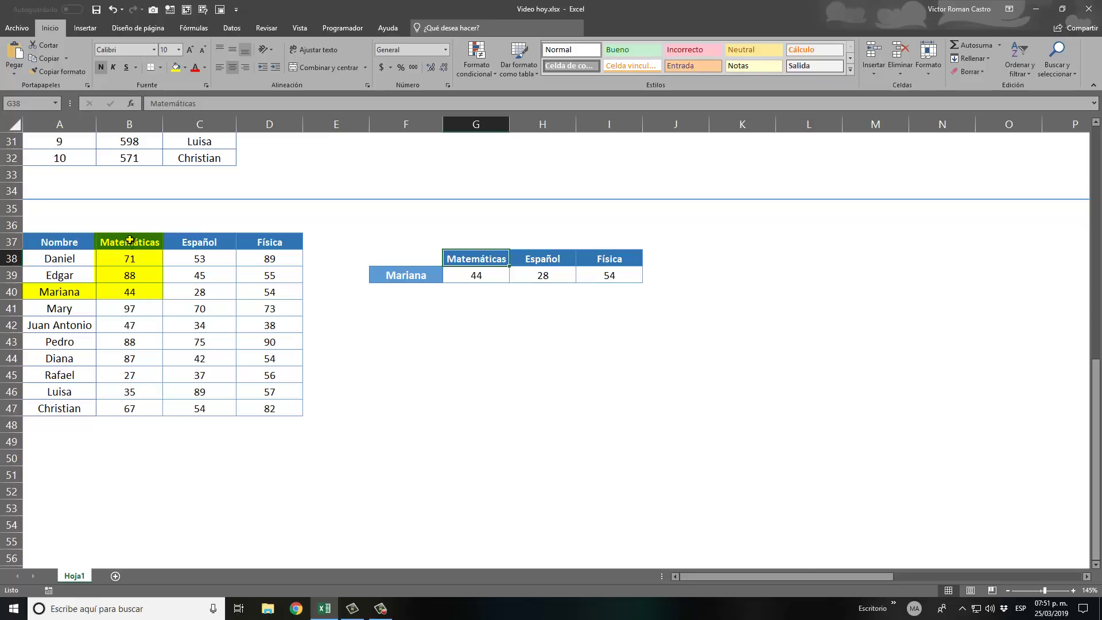
left_click(132, 292)
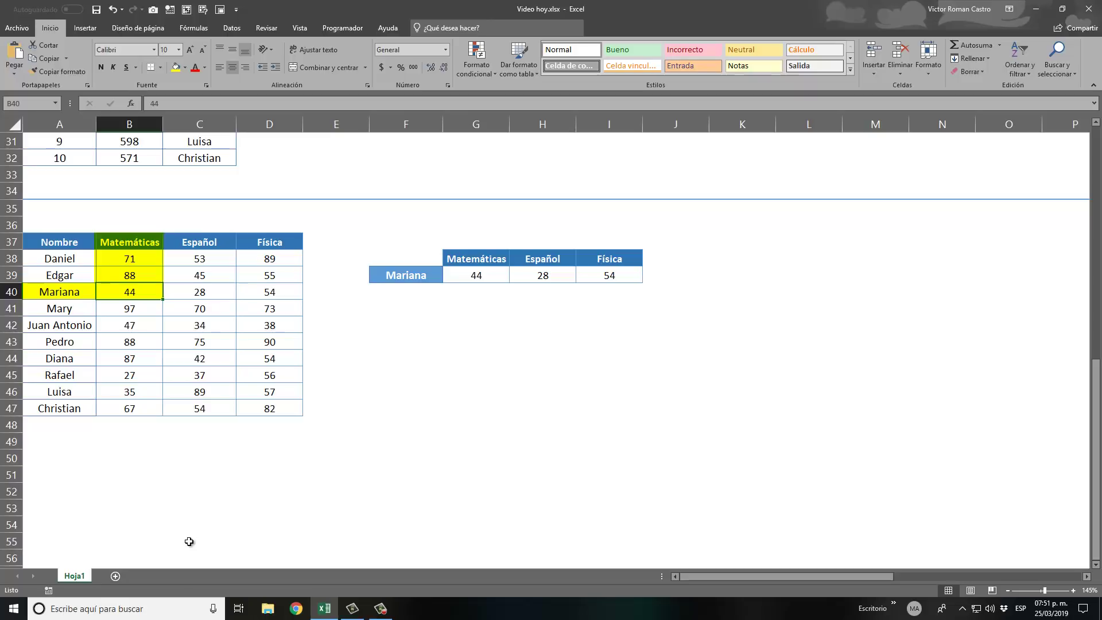
left_click(467, 276)
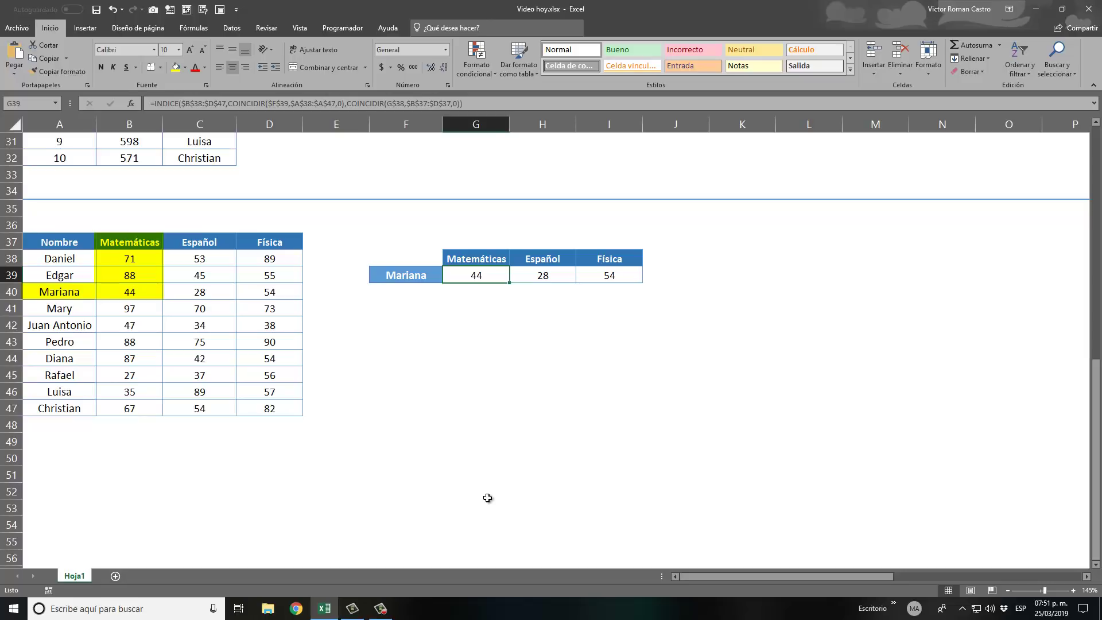
key("ctrl+c")
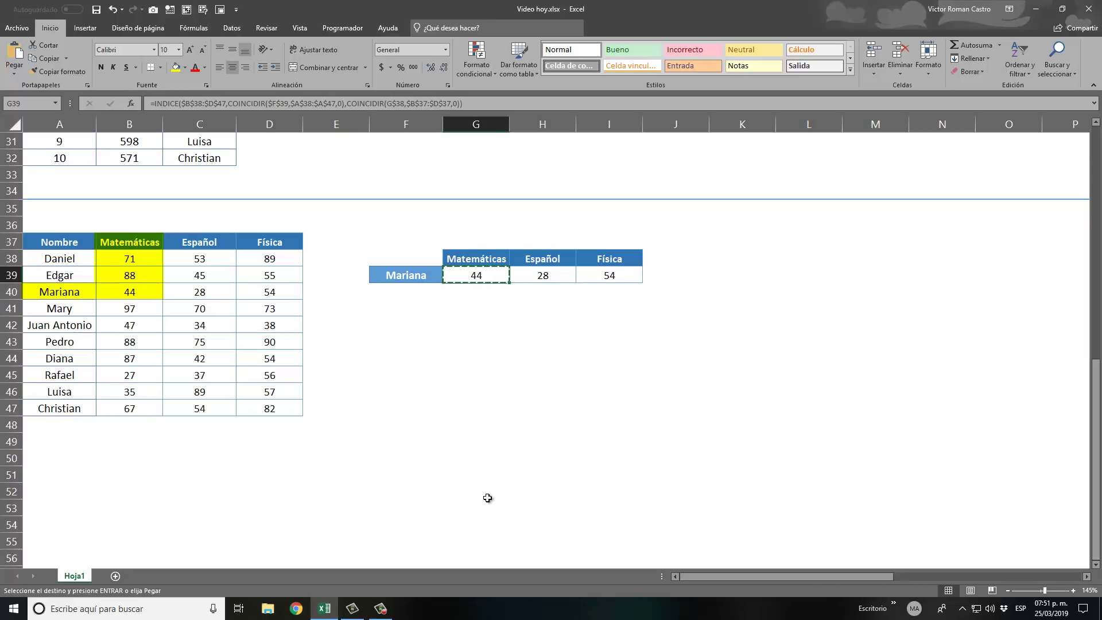
Paste G39's formula into H39:I39 and check the Español 28 and Física 54 headers.
key("shift+Right")
key("shift+Right")
key("ctrl+v")
key("Escape")
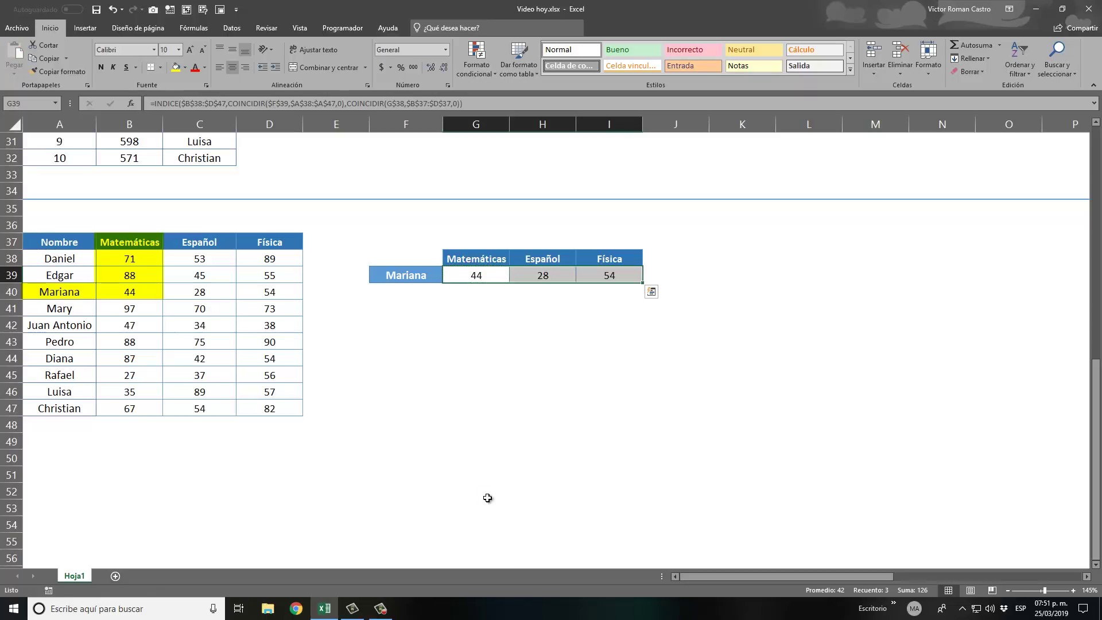
key("Right")
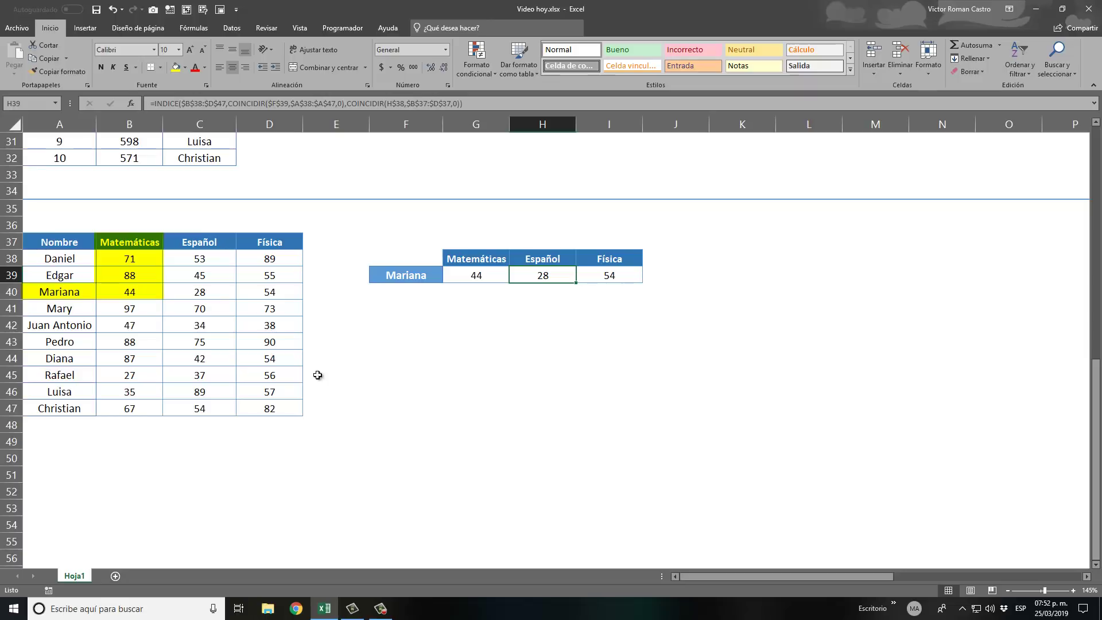
left_click(545, 260)
left_click(610, 262)
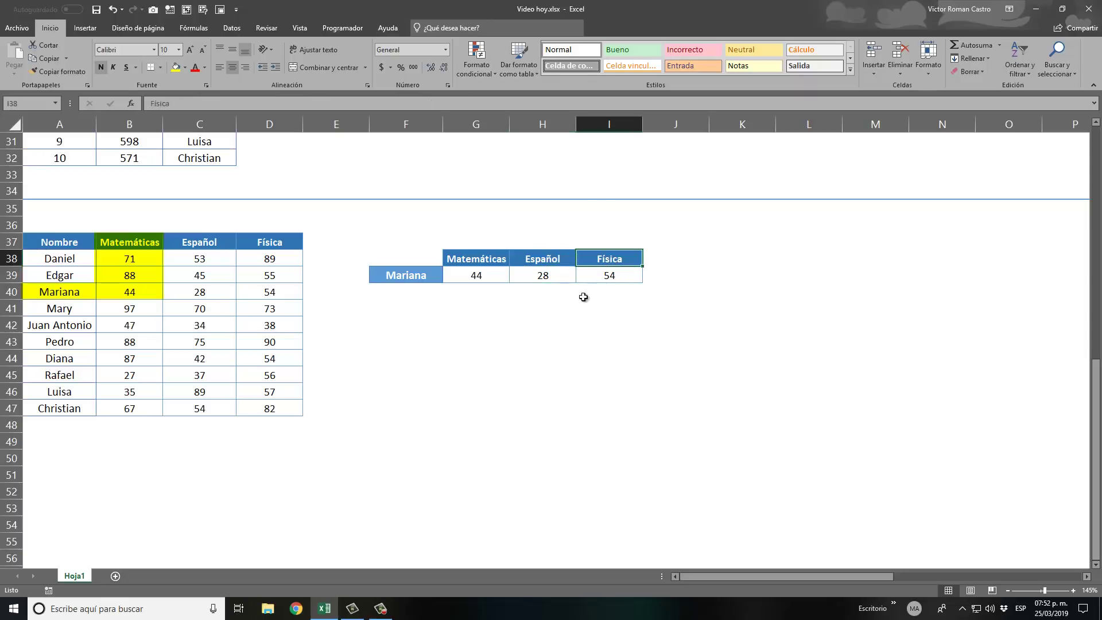
left_click(407, 277)
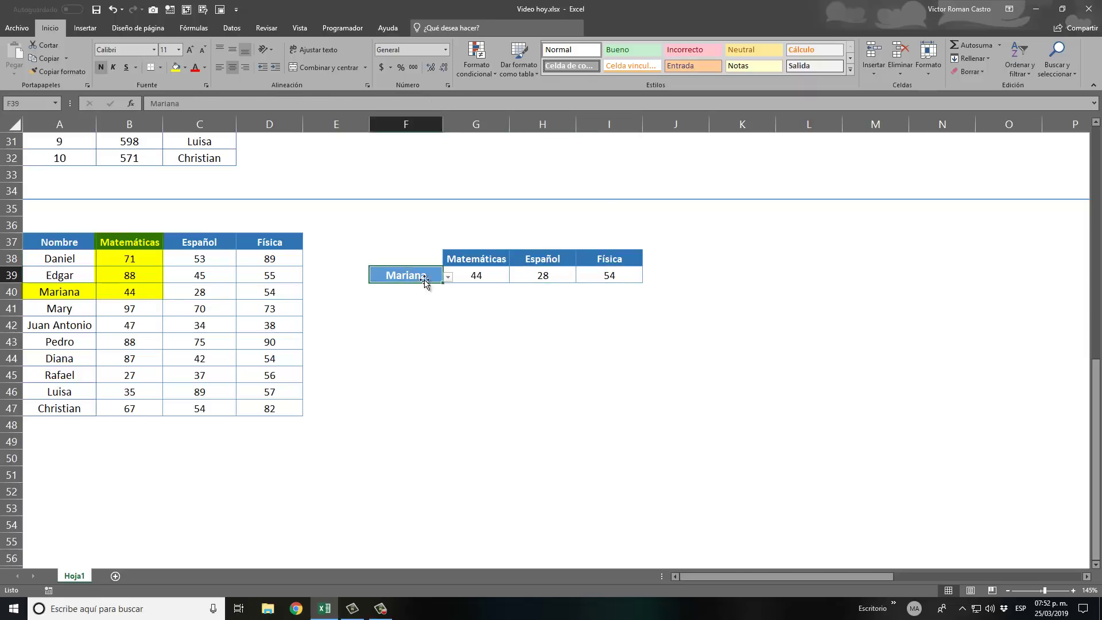
Pick Diana in the F39 dropdown and confirm her Matemáticas result of 87.
left_click(447, 276)
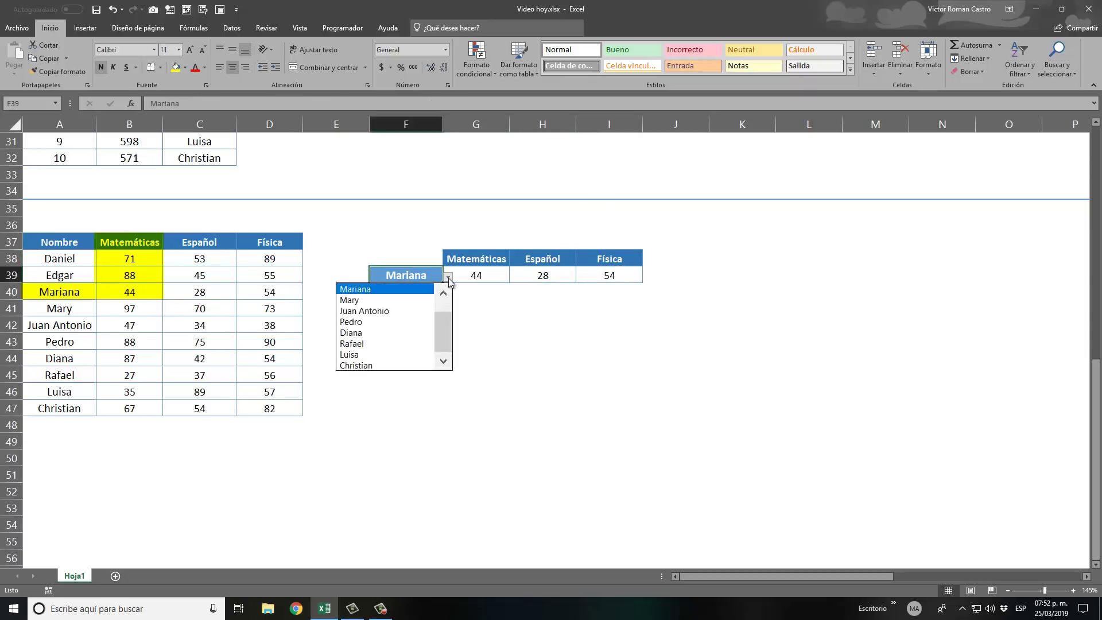
left_click(408, 333)
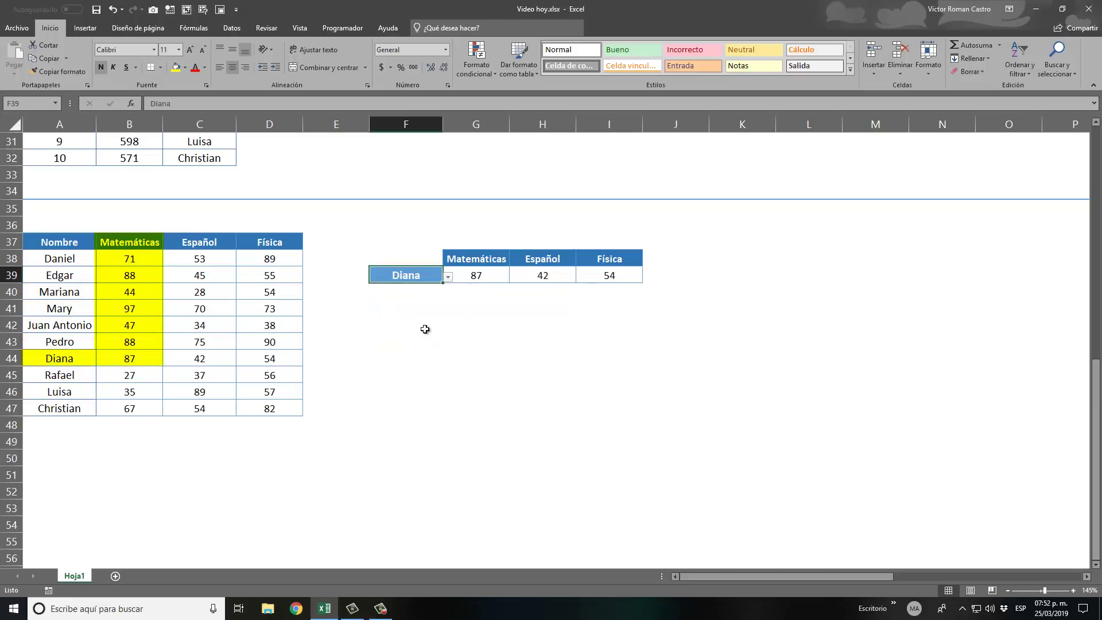
left_click(459, 304)
left_click(470, 281)
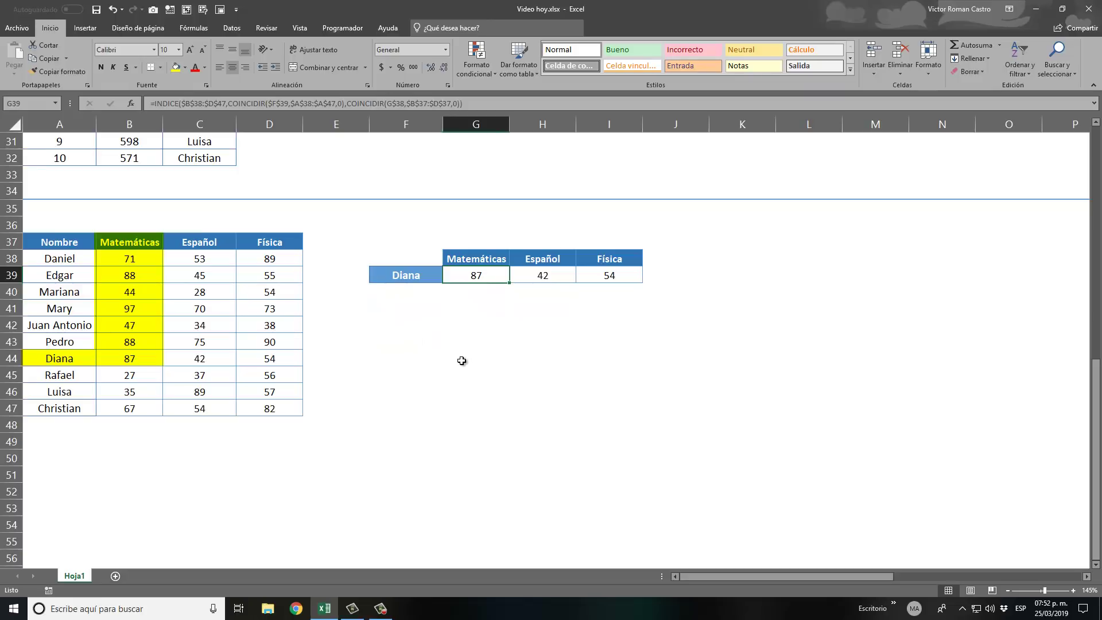
left_click(123, 355)
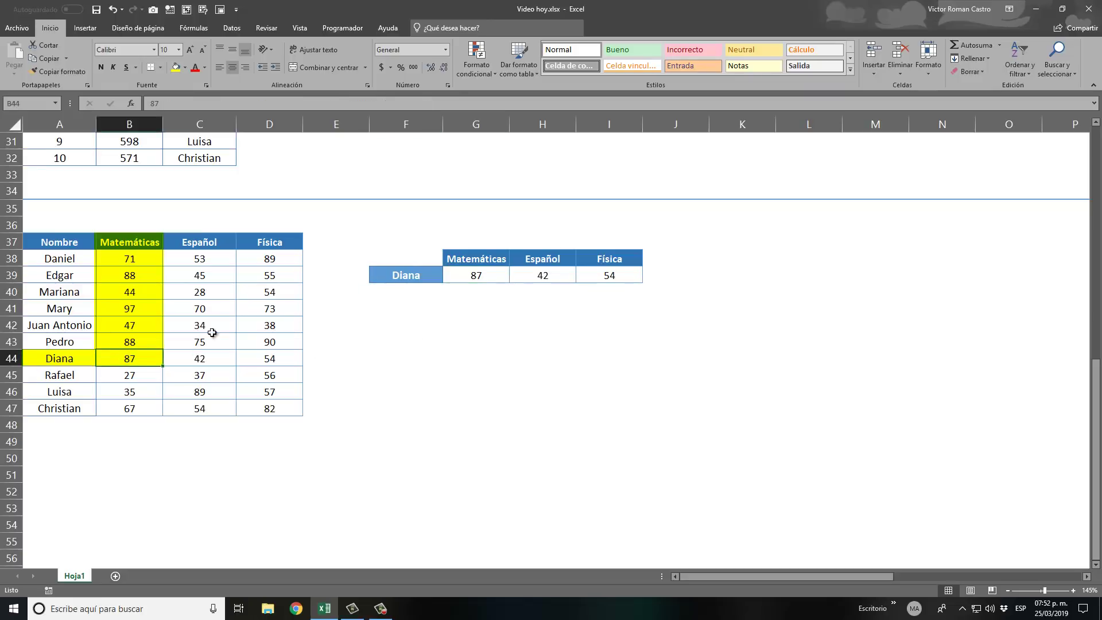
Check that the Español lookup in H39 matches Diana's table score of 42.
left_click(548, 274)
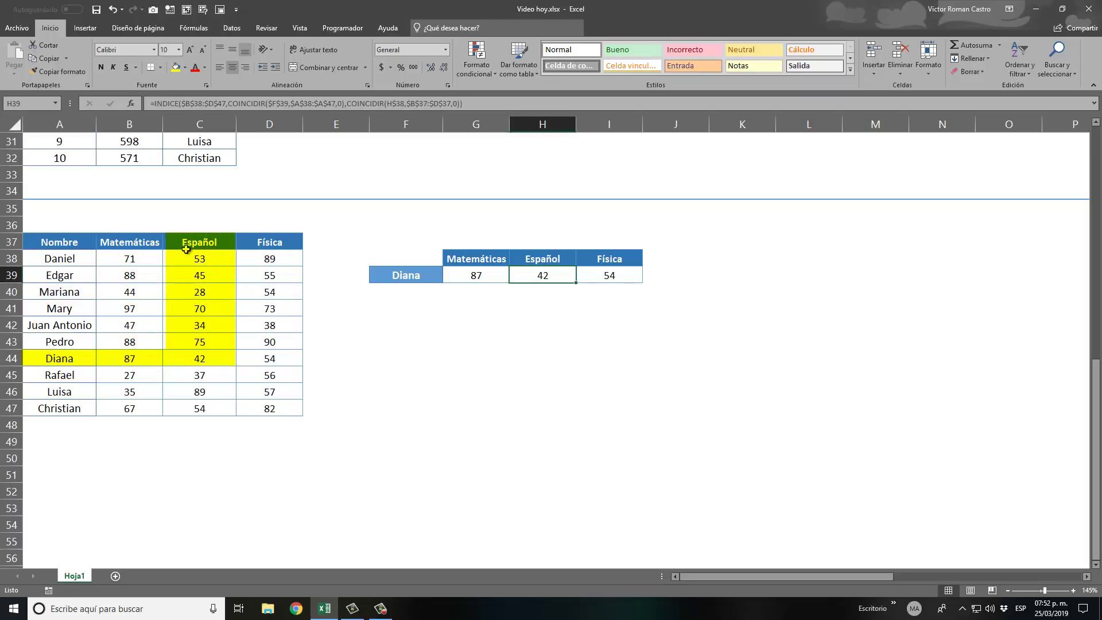
left_click(62, 358)
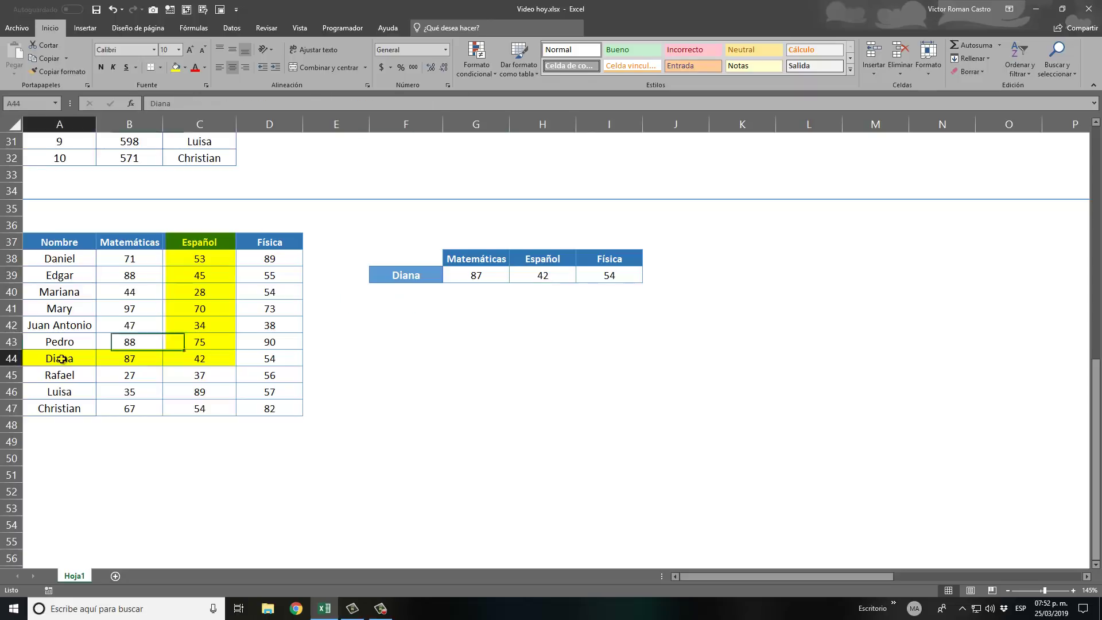
left_click_drag(61, 359, 180, 359)
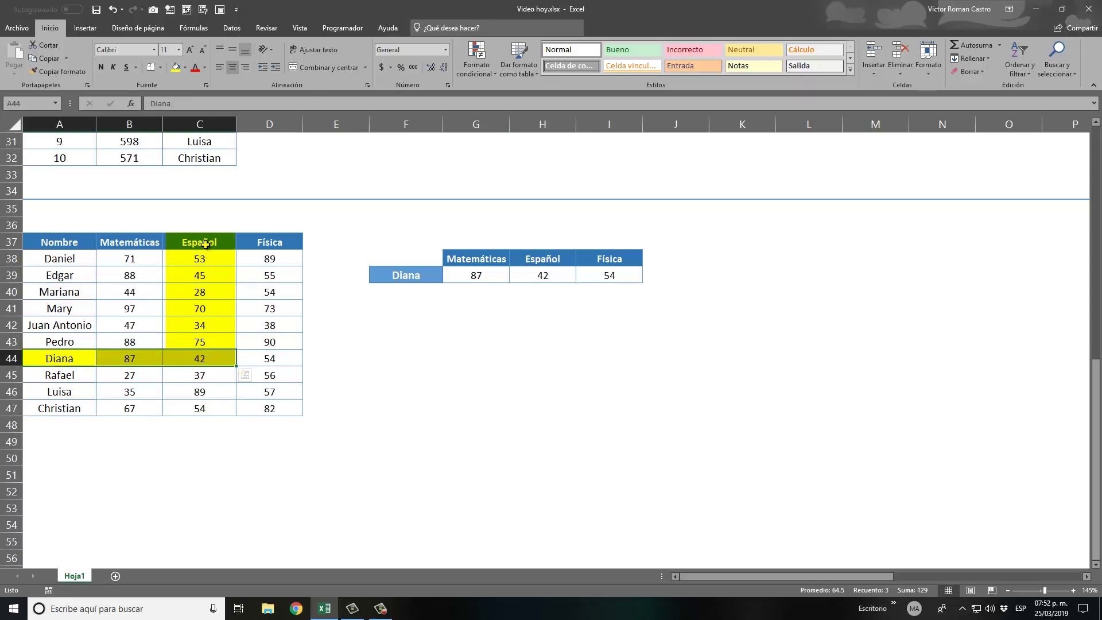
left_click_drag(205, 244, 201, 356)
left_click(201, 357)
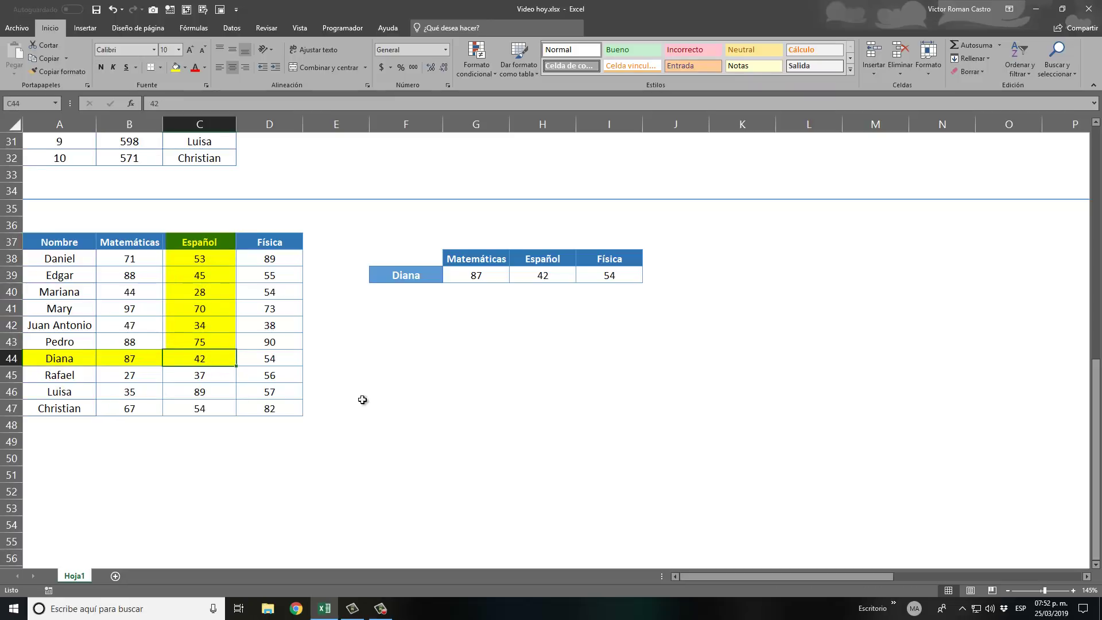
Verify Diana's Física score of 54 against her row in the table.
key("F9")
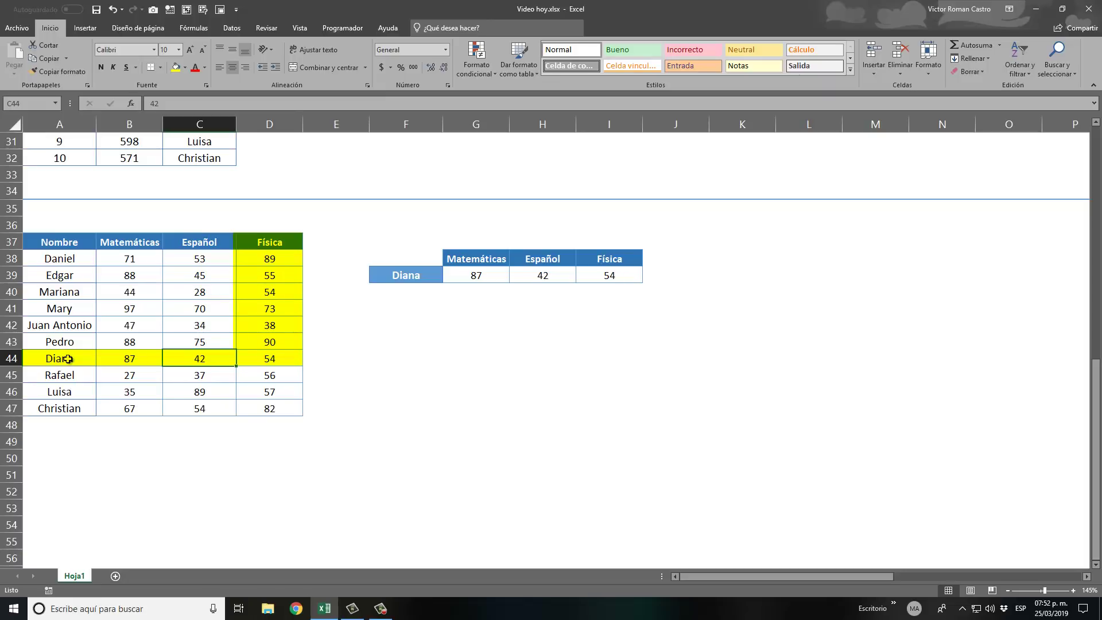
left_click_drag(68, 358, 273, 356)
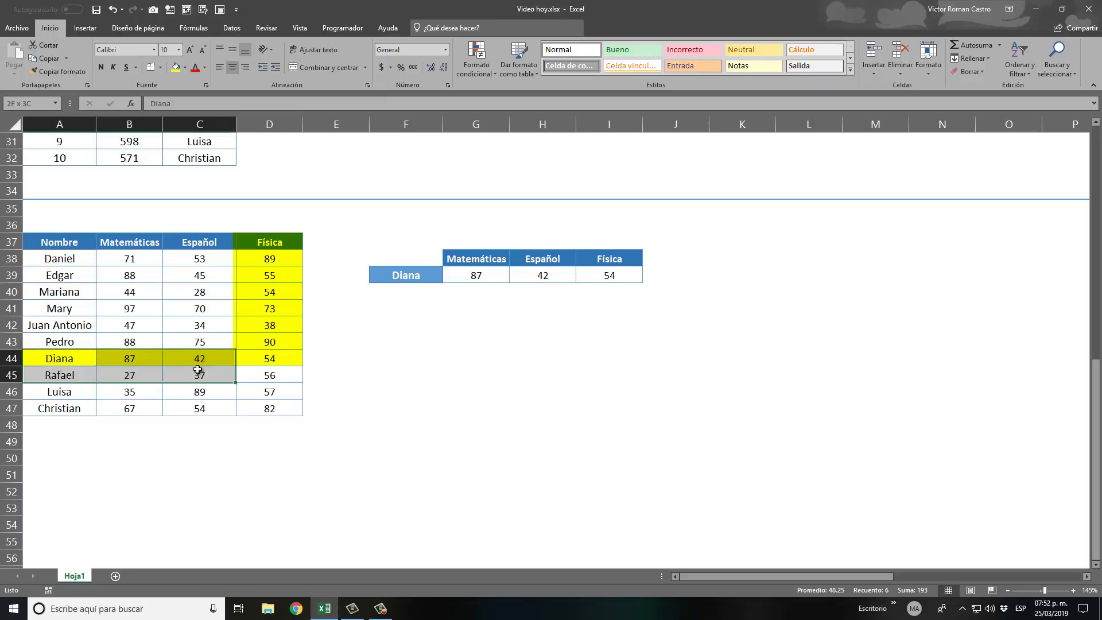
left_click(274, 355)
scroll(491, 366, "up", 1)
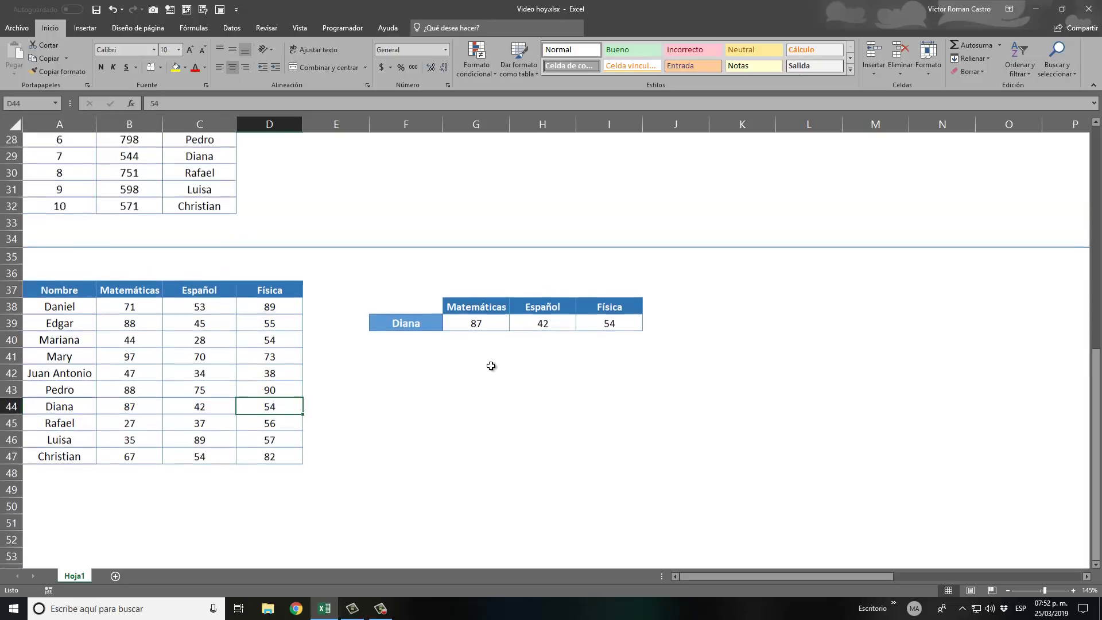
scroll(490, 366, "up", 2)
scroll(493, 365, "up", 1)
scroll(496, 365, "up", 4)
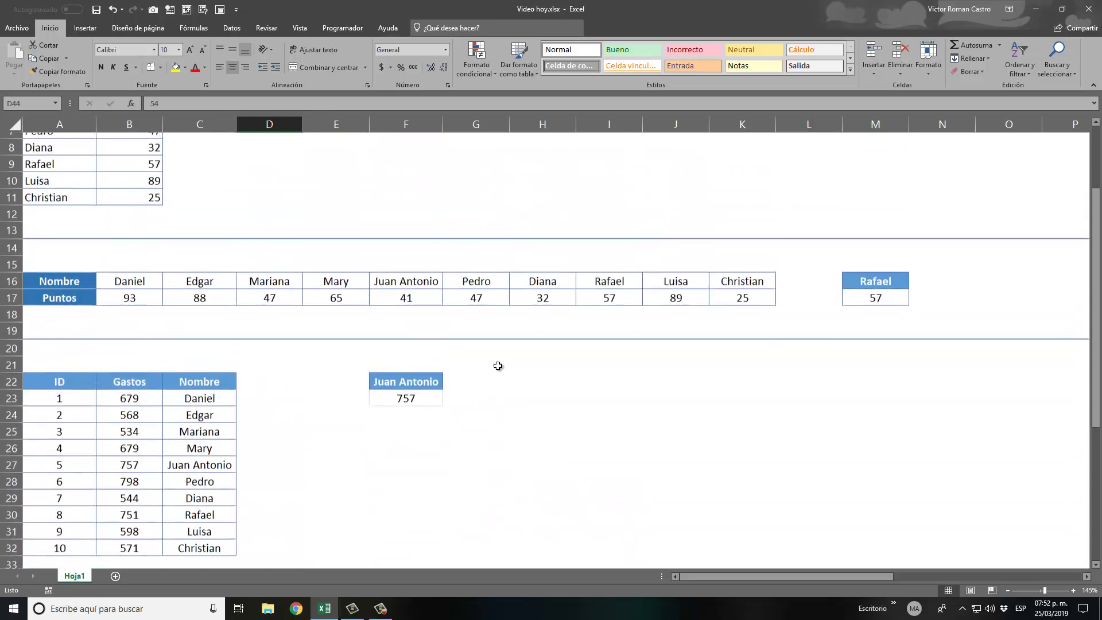
scroll(497, 365, "up", 1)
scroll(500, 366, "up", 1)
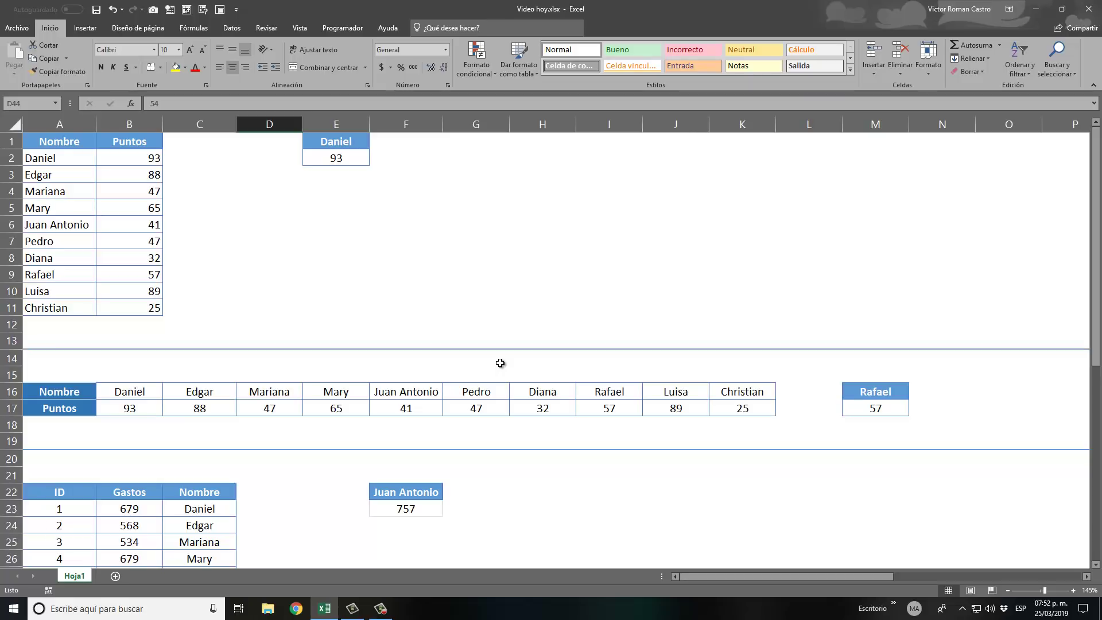
left_click(352, 159)
left_click(875, 411)
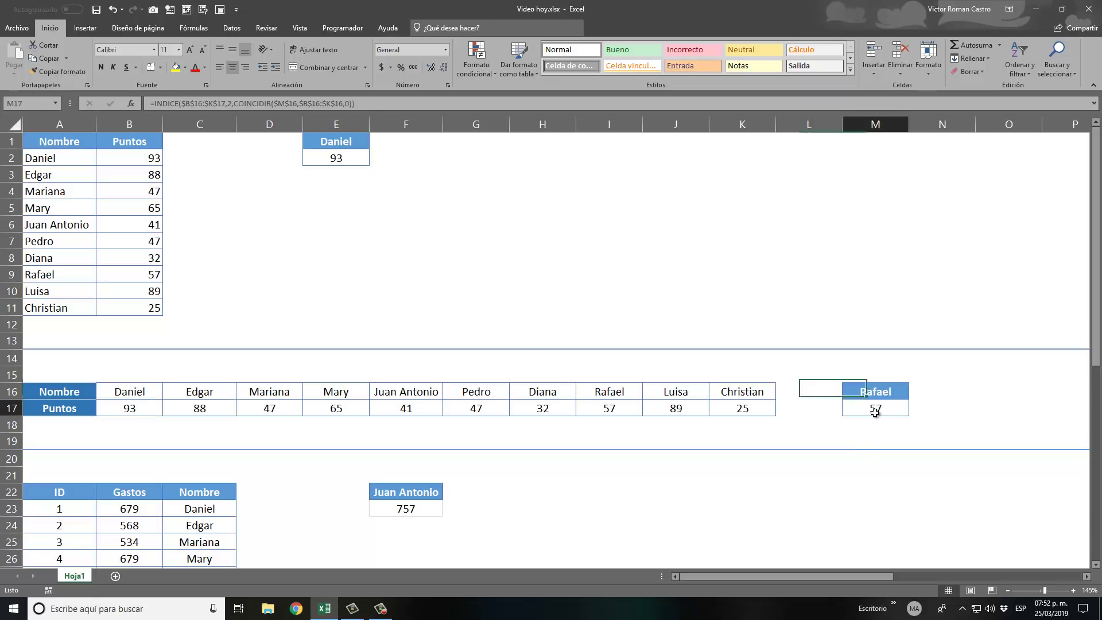
scroll(411, 241, "down", 3)
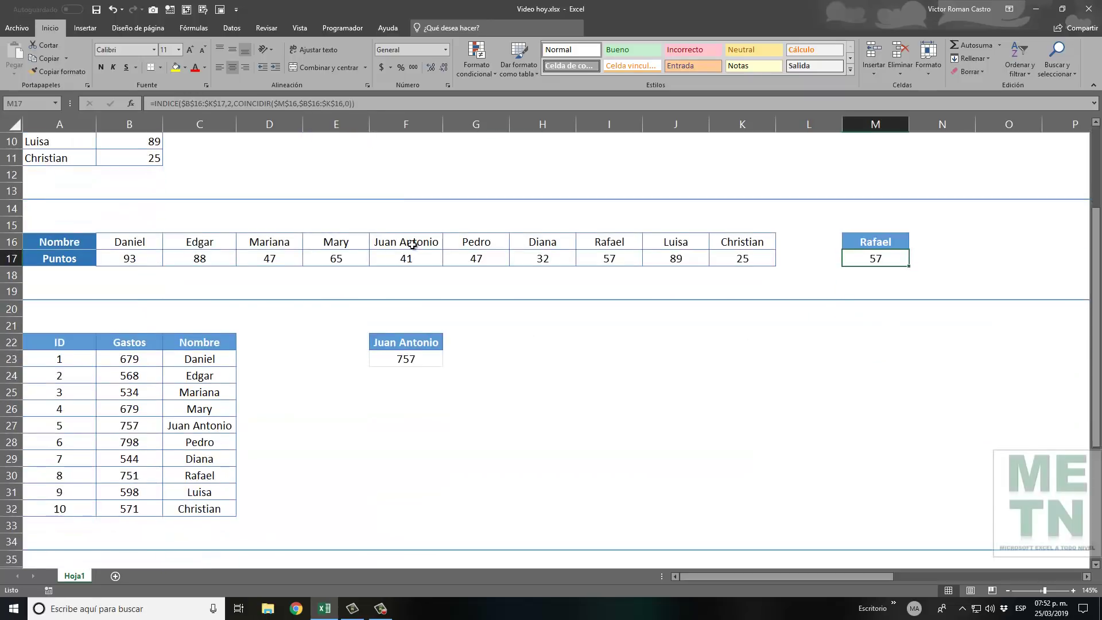
scroll(411, 239, "down", 2)
left_click(435, 259)
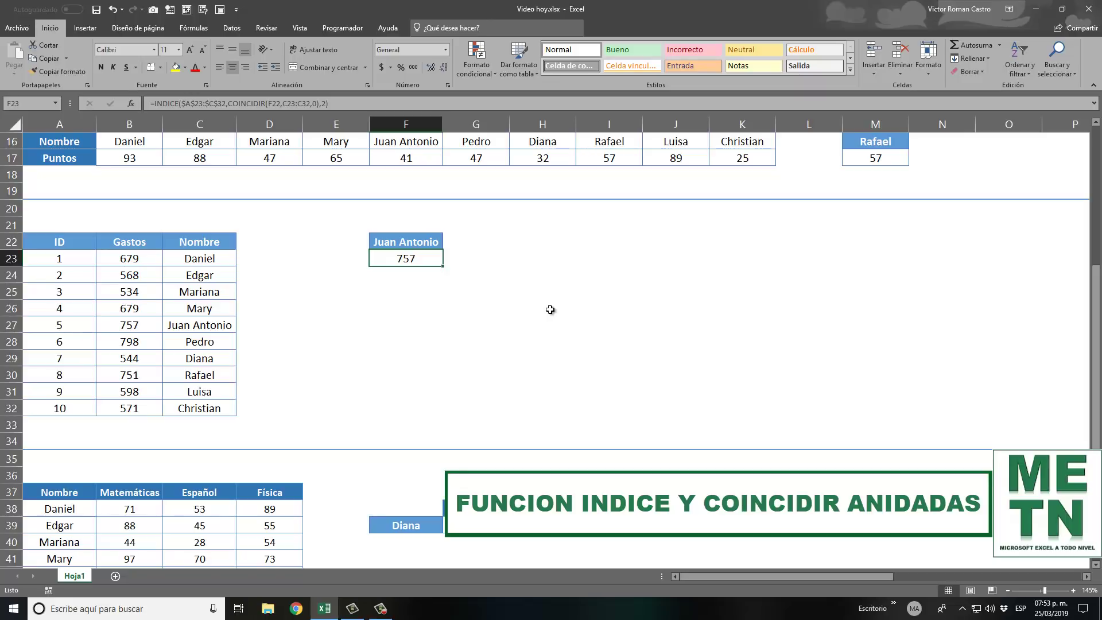
scroll(549, 309, "down", 2)
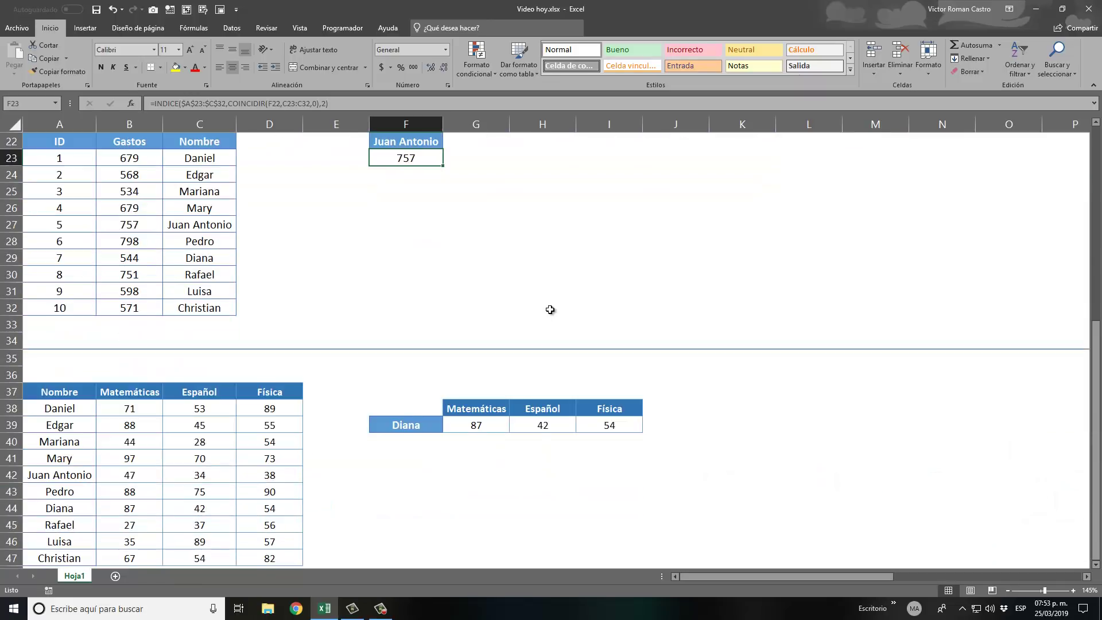
scroll(550, 310, "down", 2)
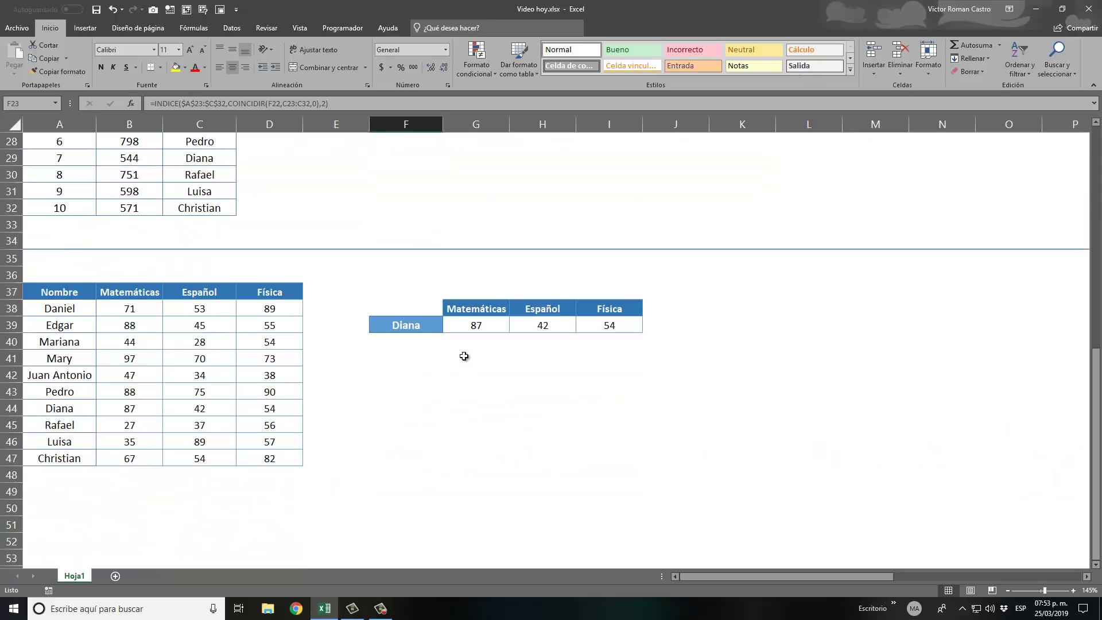